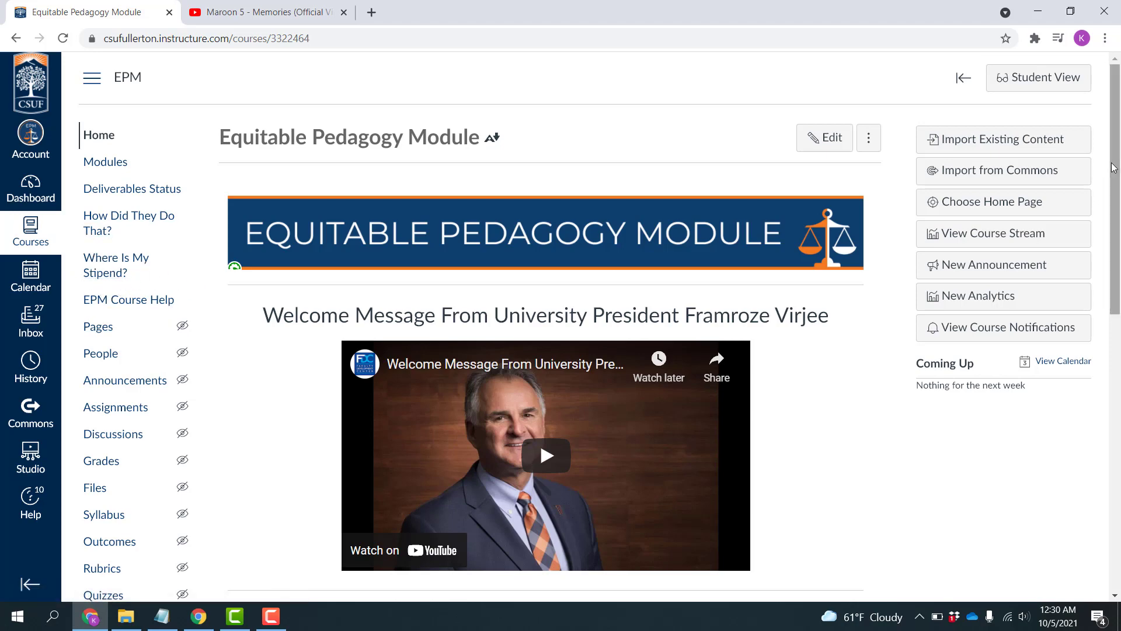
In course Settings > Navigation, move Studio to the visible list after EPM Course Help and save
{"action": "scroll", "coordinate": [309, 463], "scroll_direction": "down", "scroll_amount": 4}
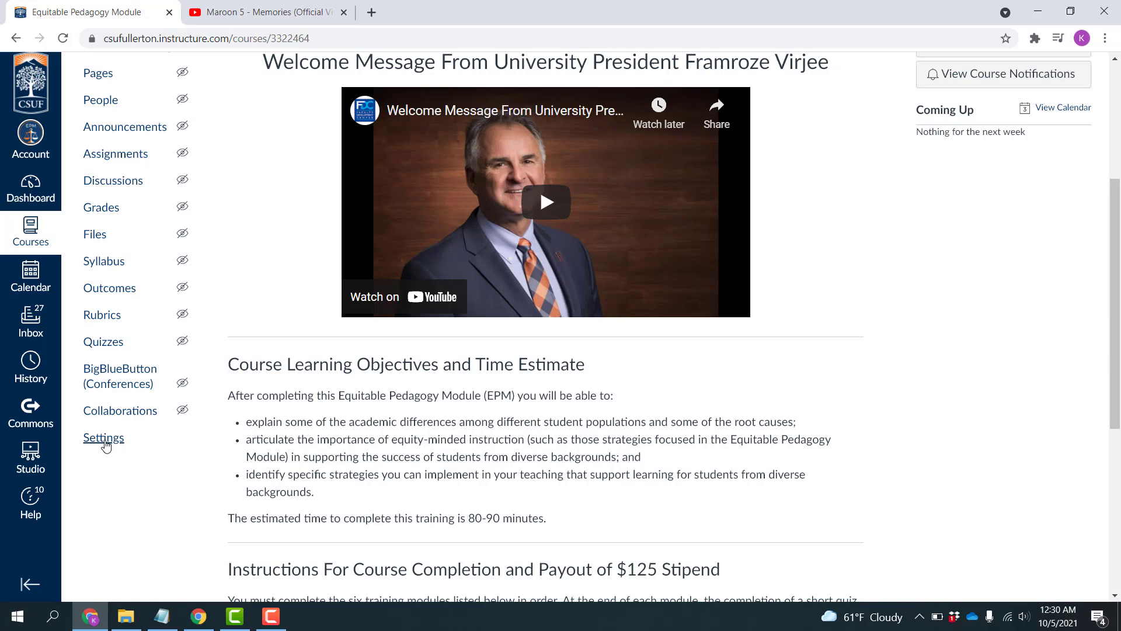
{"action": "left_click", "coordinate": [106, 446]}
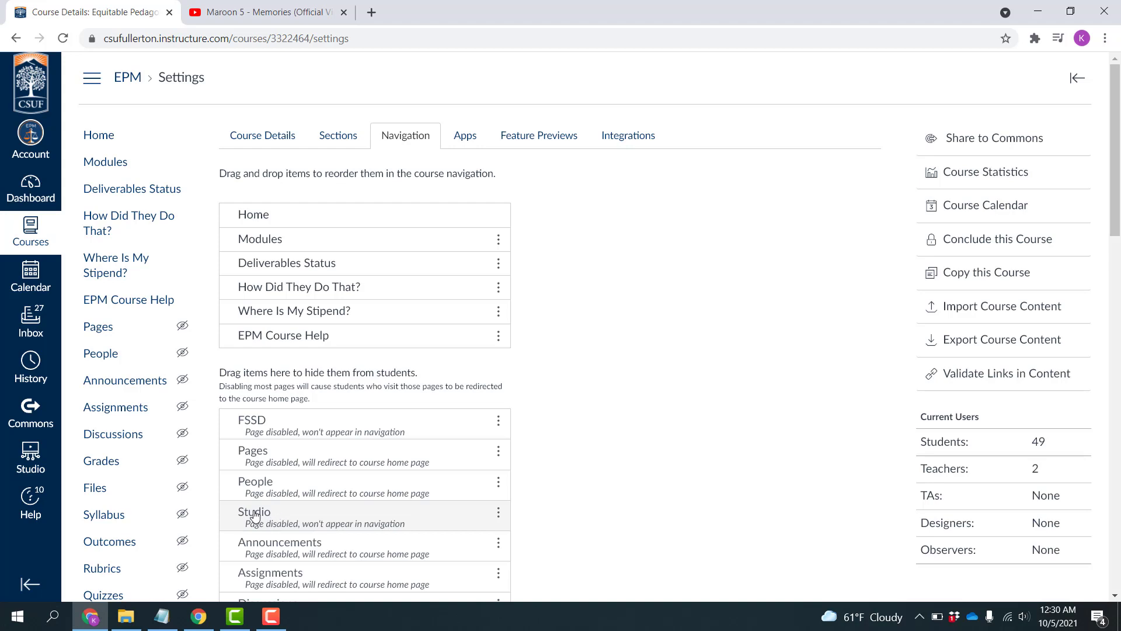
{"action": "left_click_drag", "start_coordinate": [253, 516], "coordinate": [264, 346]}
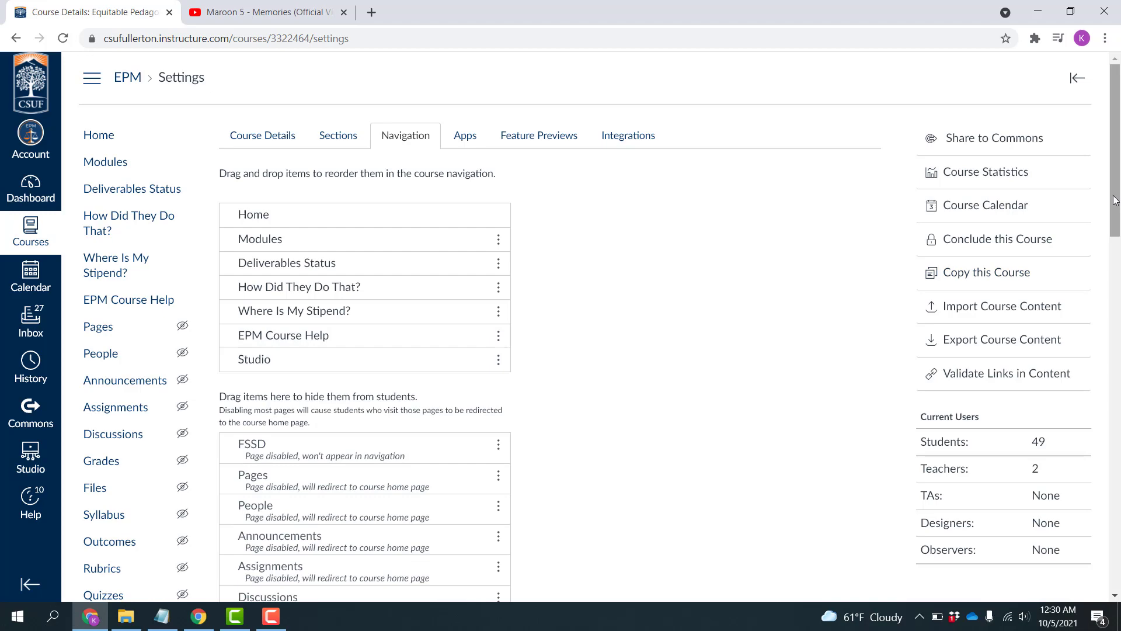
{"action": "left_click_drag", "start_coordinate": [1115, 192], "coordinate": [1107, 581]}
{"action": "left_click", "coordinate": [233, 559]}
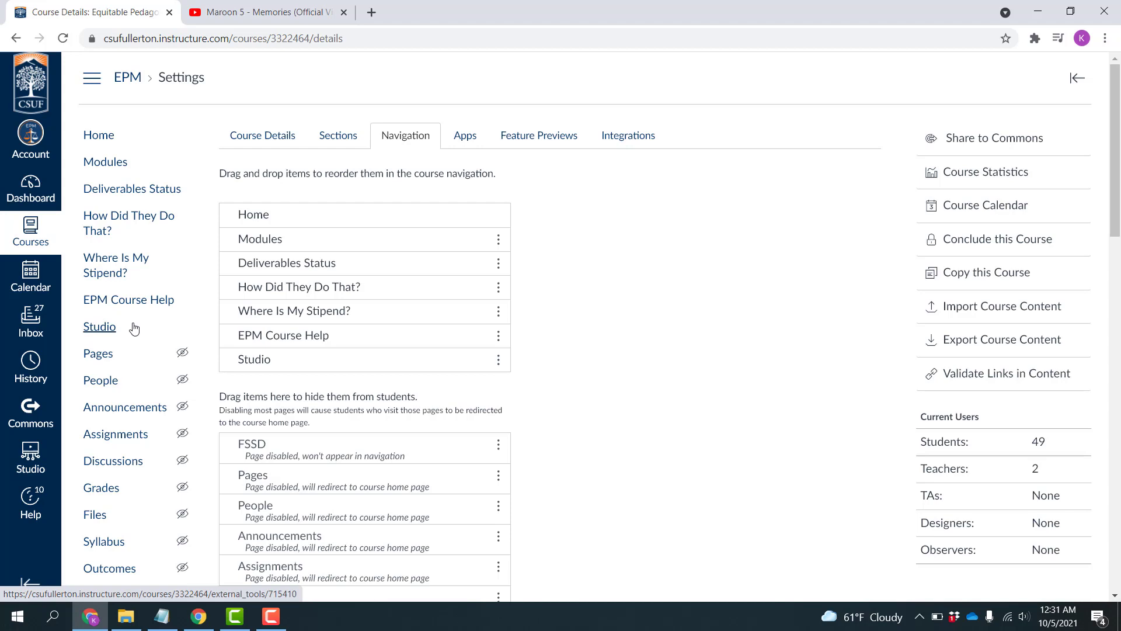
Open Studio from the course navigation, then switch to the Maroon 5 - Memories YouTube tab
{"action": "left_click", "coordinate": [96, 332]}
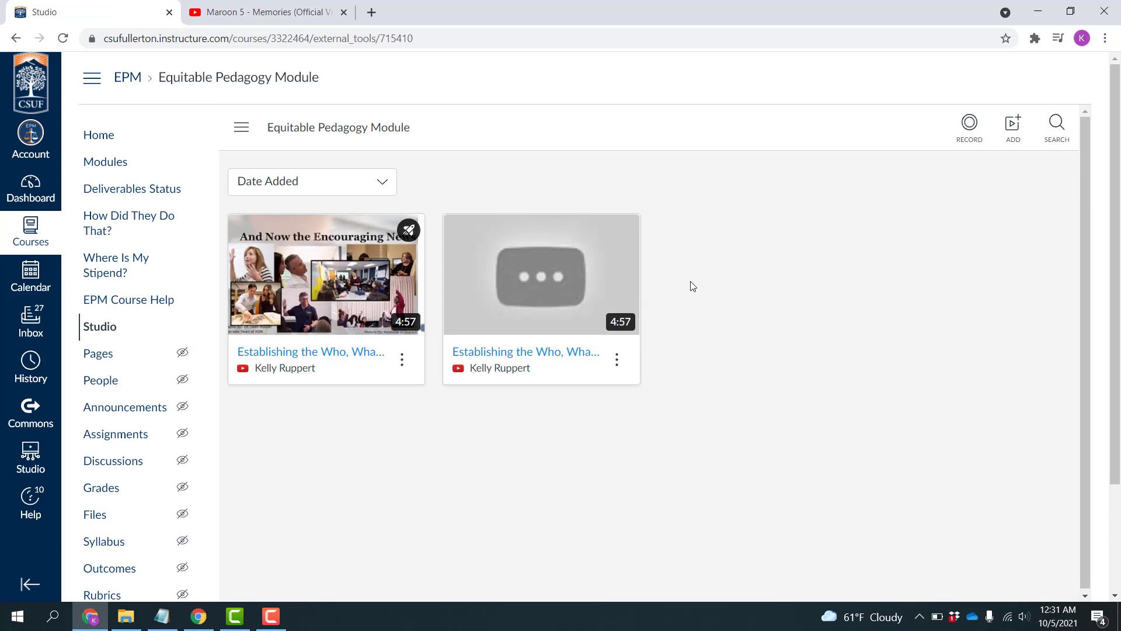
{"action": "left_click", "coordinate": [272, 14]}
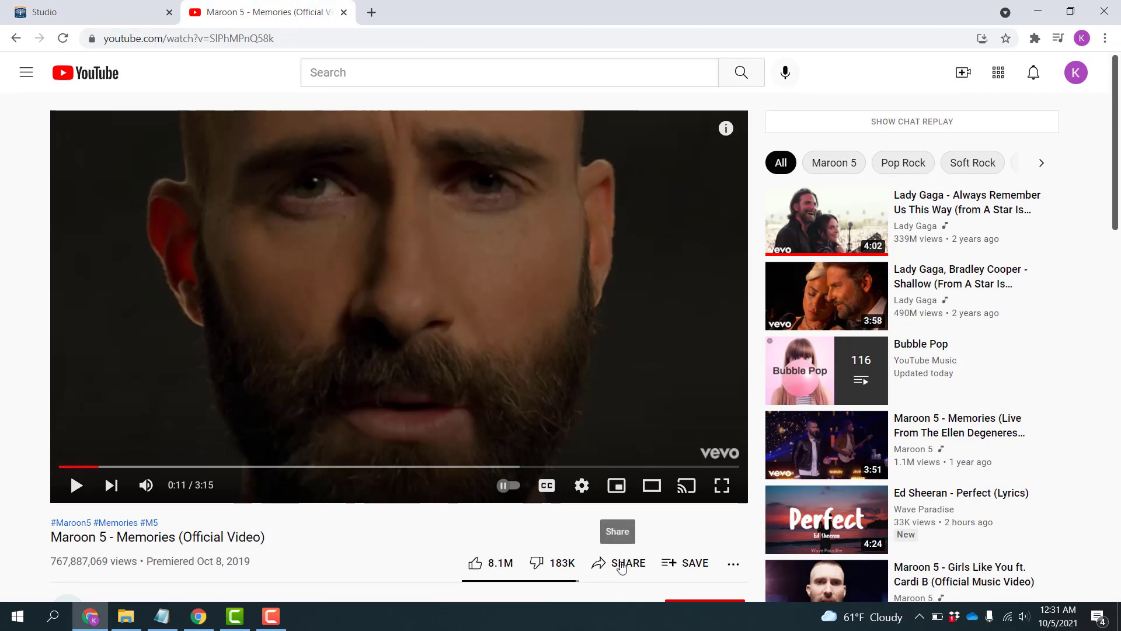
Copy the Maroon 5 - Memories share link, then close the Share dialog and the YouTube tab
{"action": "left_click", "coordinate": [622, 564]}
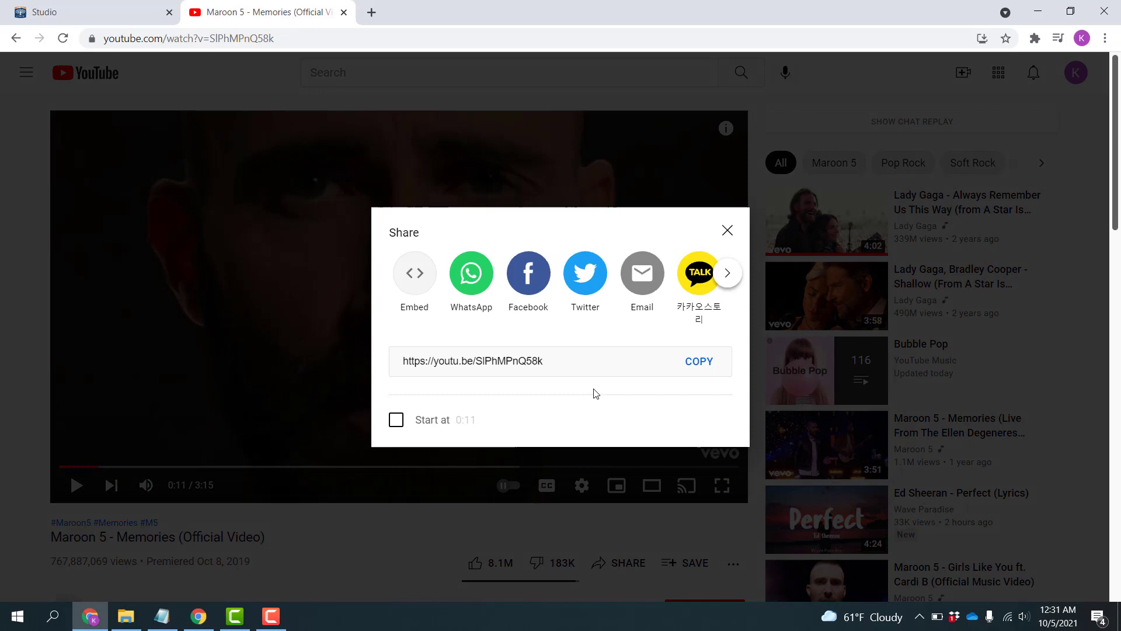
{"action": "left_click", "coordinate": [701, 361]}
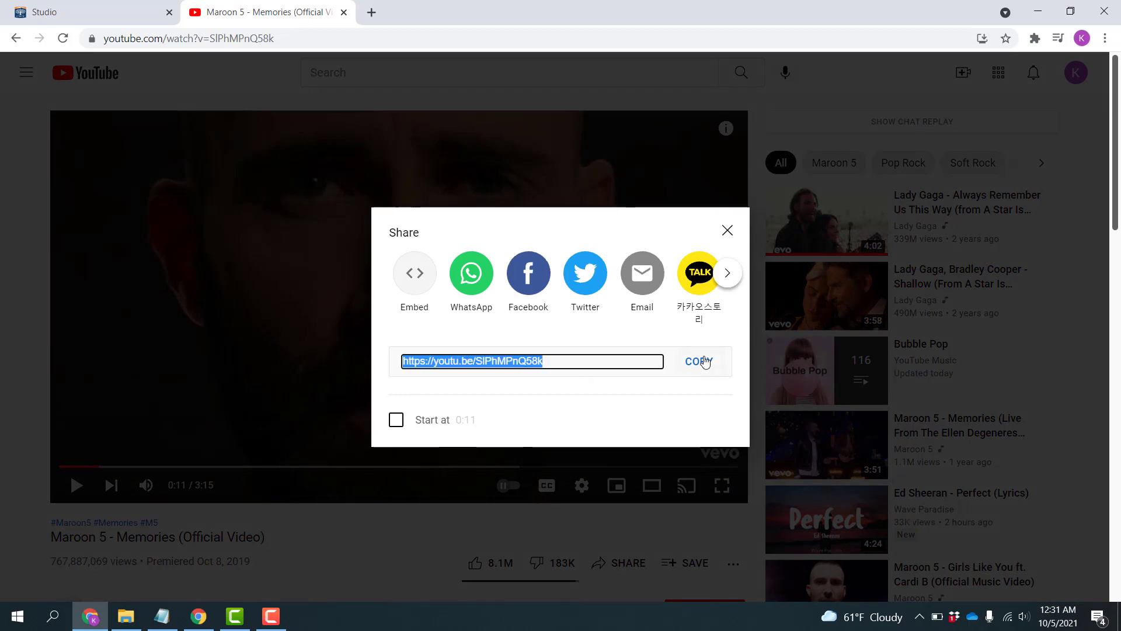
{"action": "left_click", "coordinate": [726, 230]}
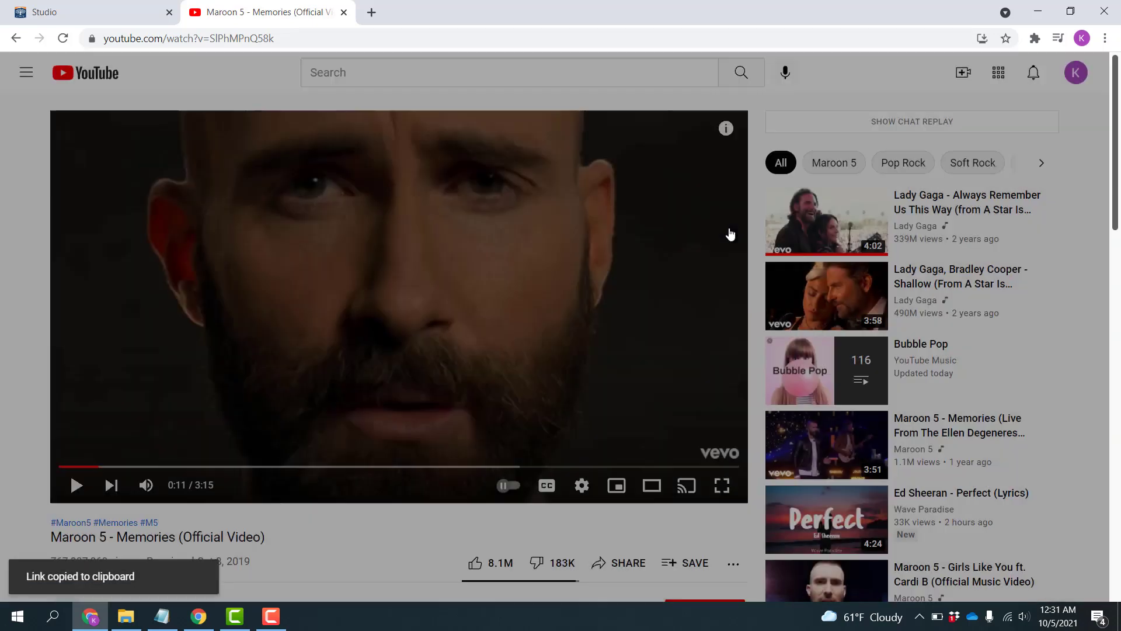
{"action": "left_click", "coordinate": [344, 12]}
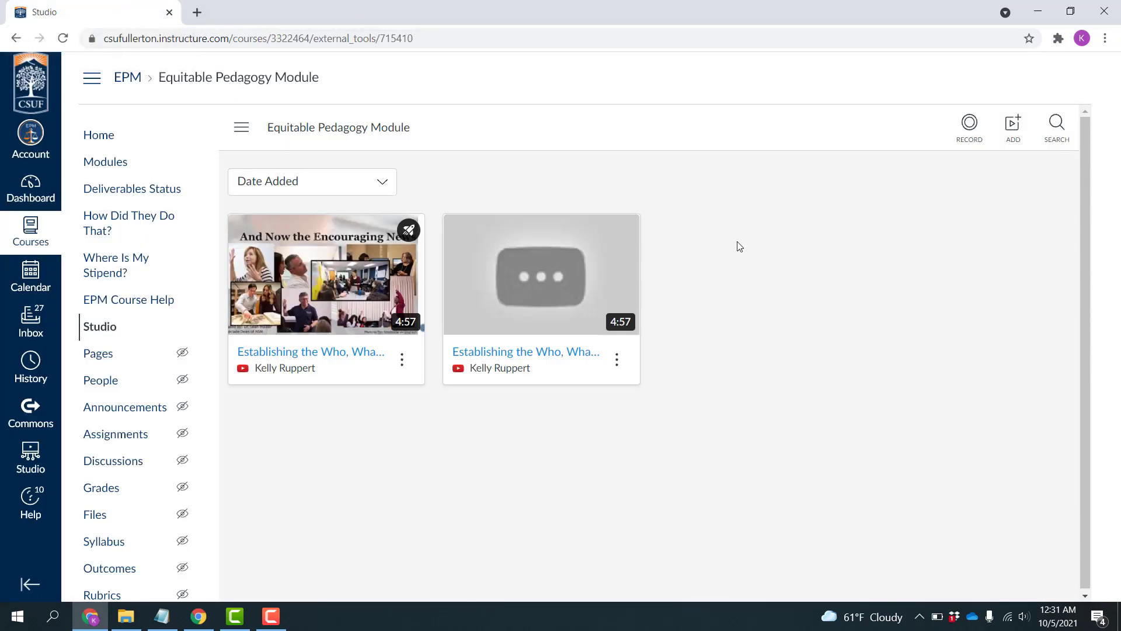
Paste the copied YouTube link as an external link to add the 3:16 Maroon 5 - Memories video
{"action": "left_click", "coordinate": [1014, 130]}
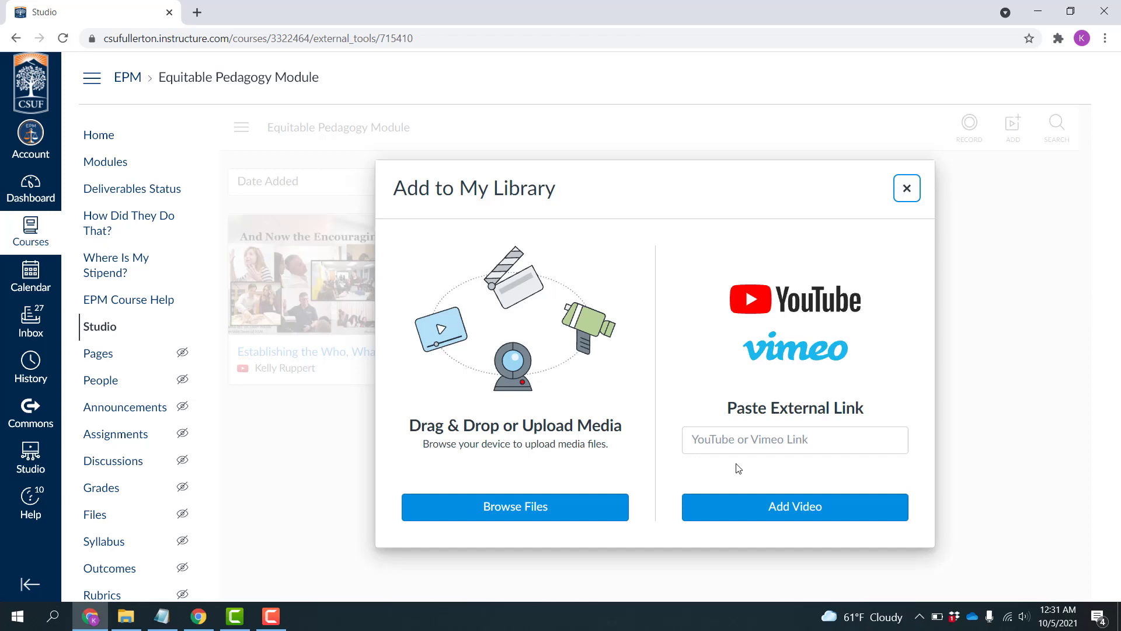
{"action": "left_click", "coordinate": [717, 442]}
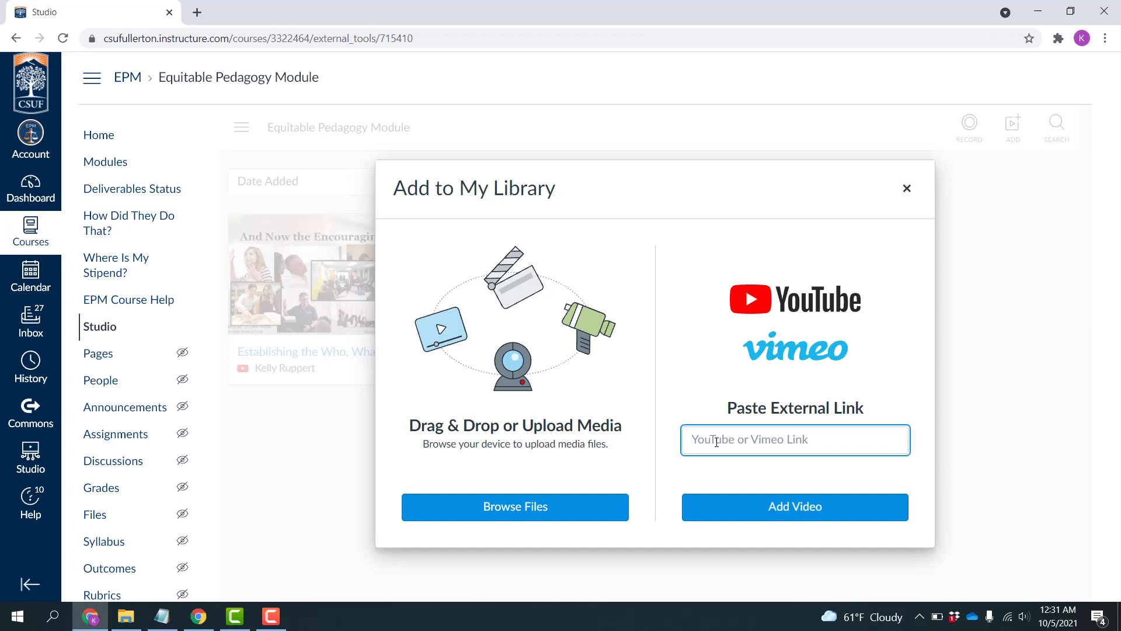
{"action": "key", "text": "ctrl+v"}
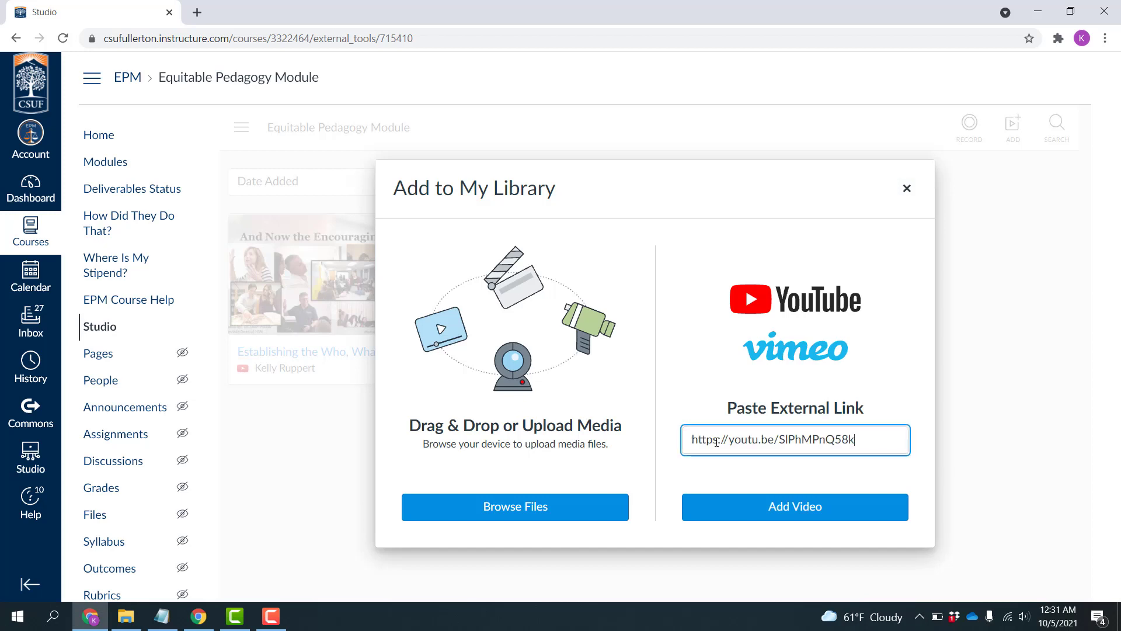
{"action": "left_click", "coordinate": [766, 508]}
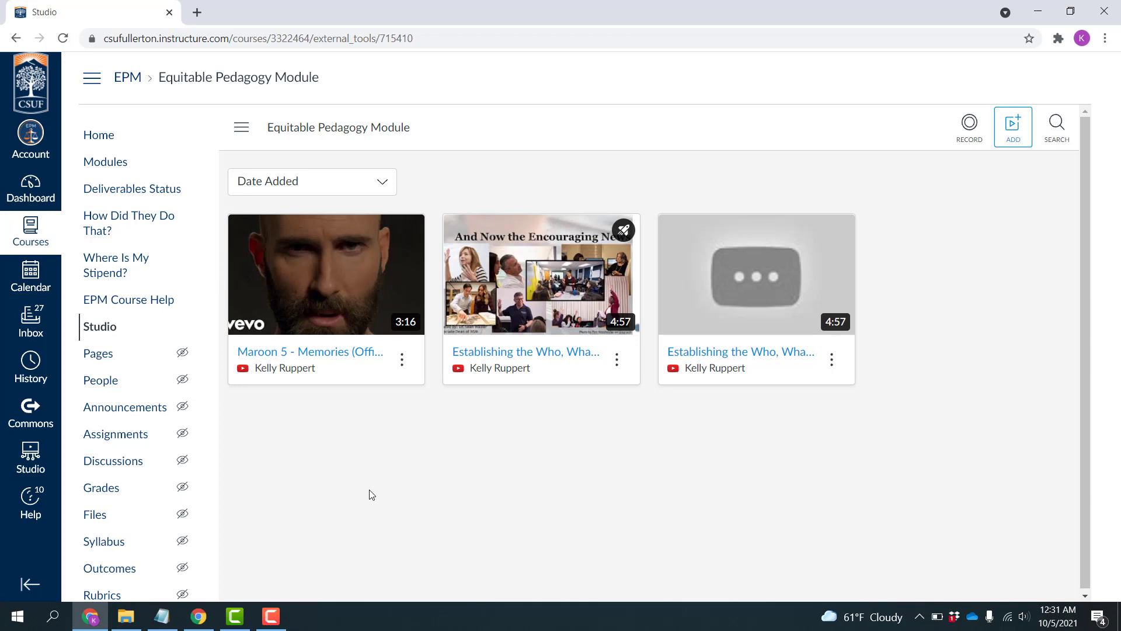
Go to My Library and open the options menu on the first Maroon 5 - Memories card
{"action": "left_click", "coordinate": [238, 136]}
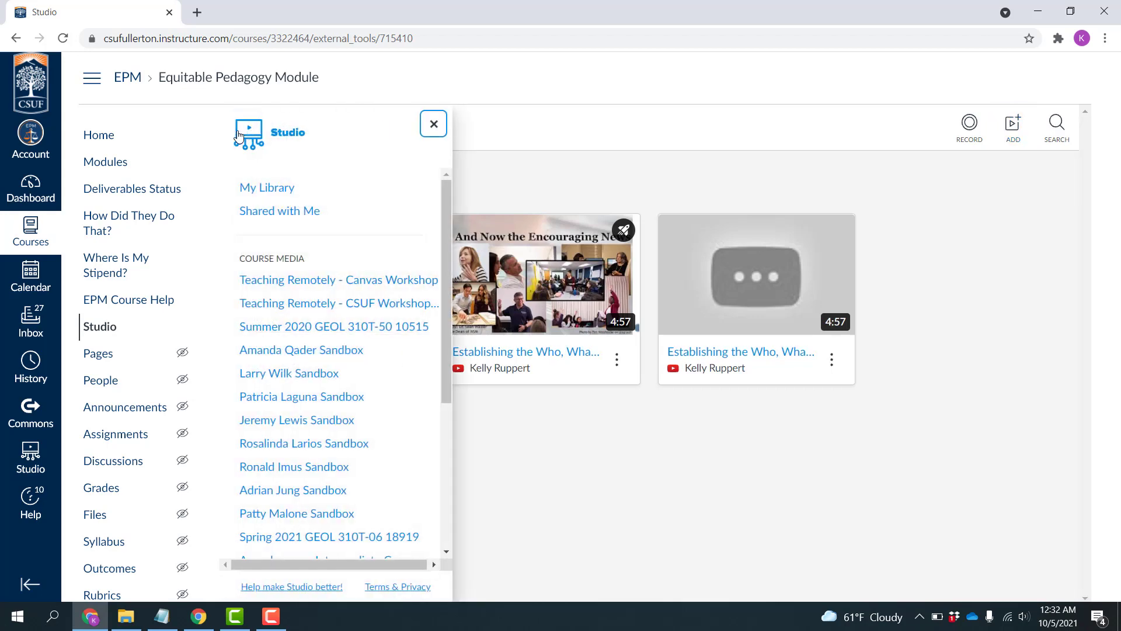
{"action": "left_click", "coordinate": [254, 188]}
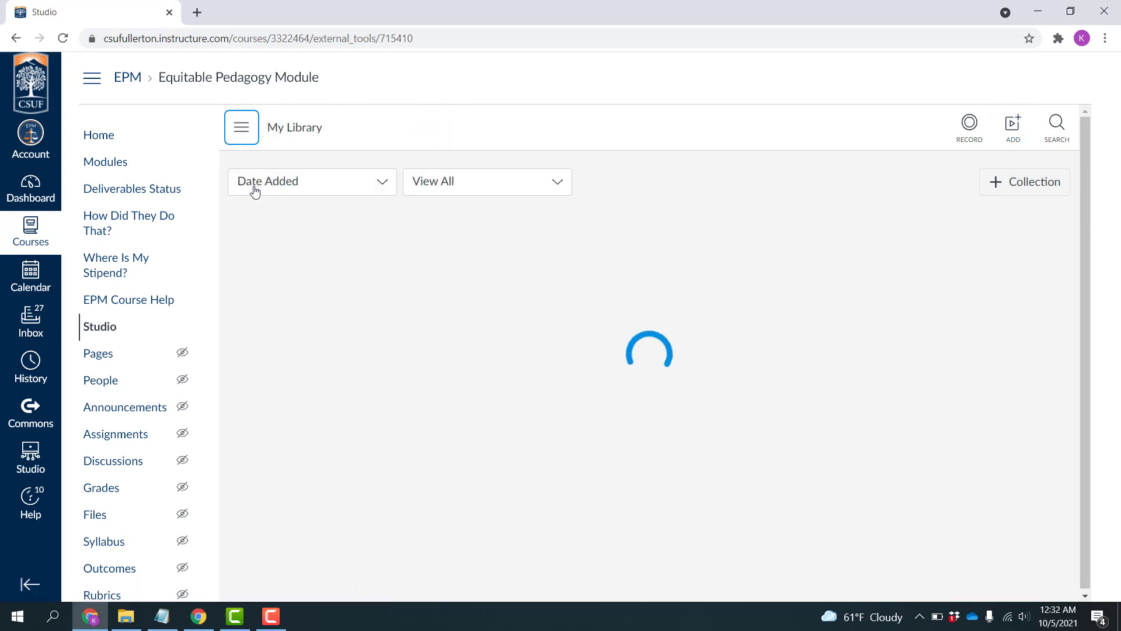
{"action": "mouse_move", "coordinate": [290, 233]}
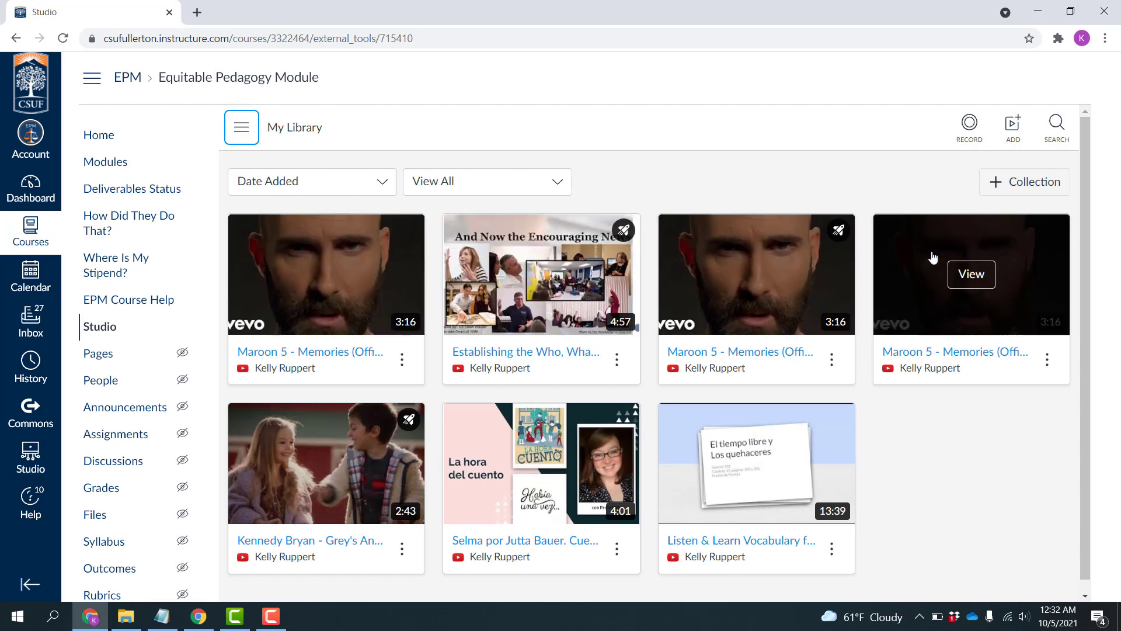
{"action": "mouse_move", "coordinate": [327, 266]}
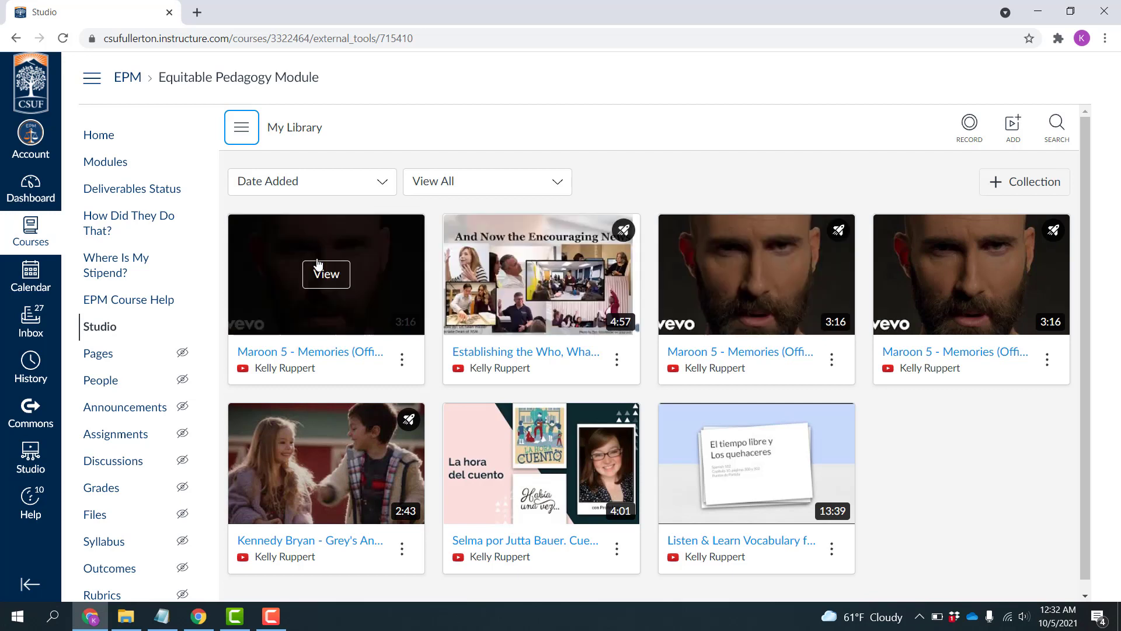
{"action": "left_click", "coordinate": [402, 360]}
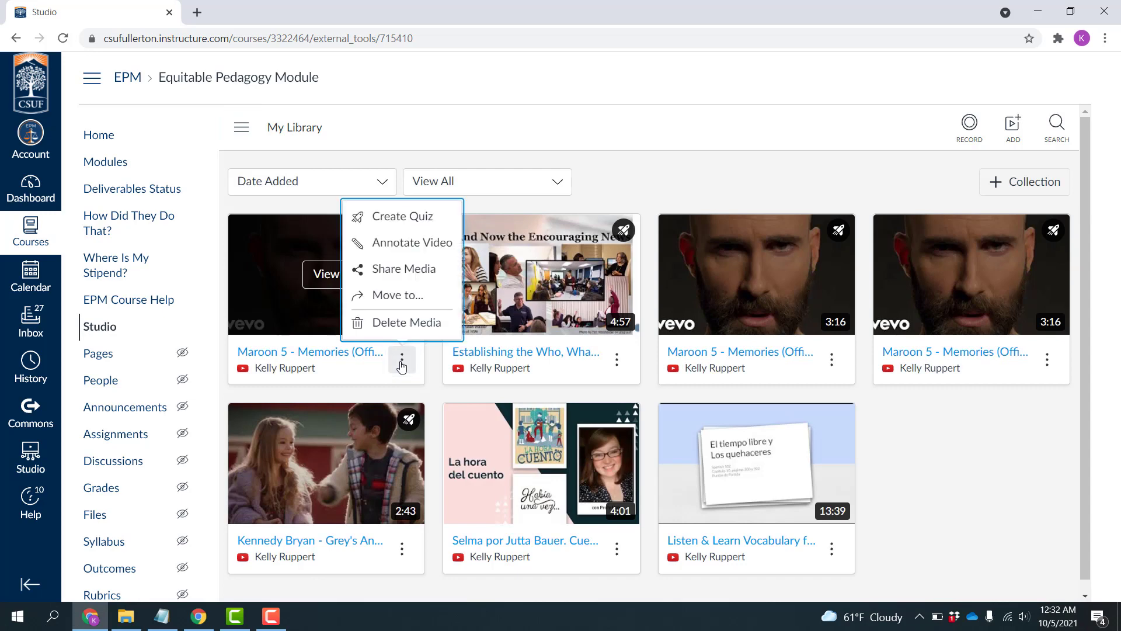
Create a video quiz titled 'Demo Quiz', leaving question markers visible to students
{"action": "left_click", "coordinate": [400, 218]}
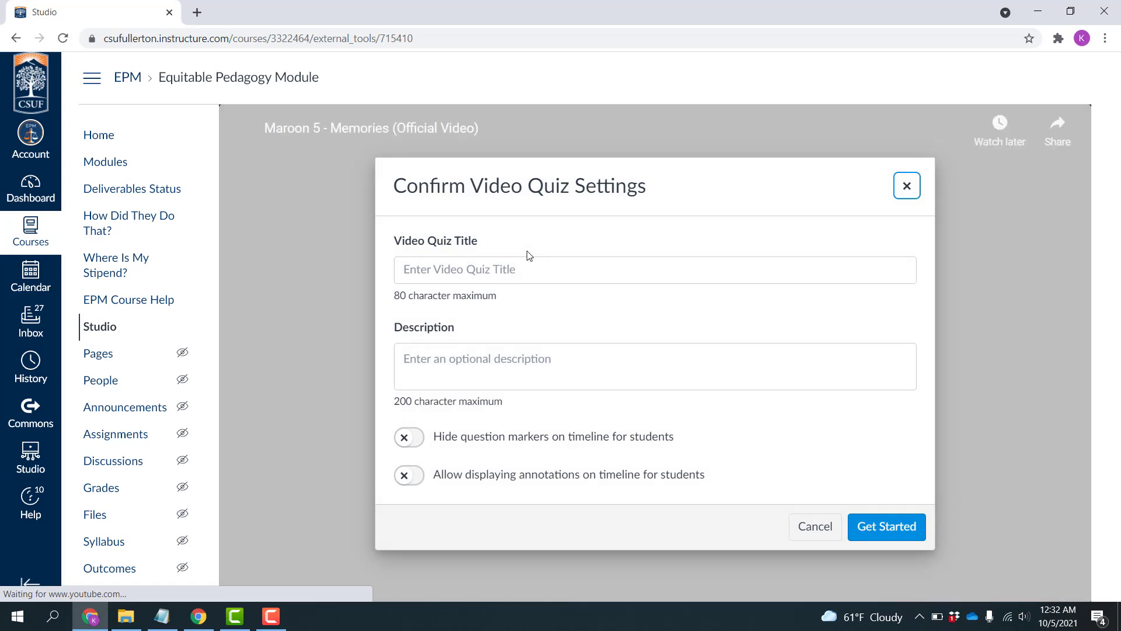
{"action": "left_click", "coordinate": [497, 272]}
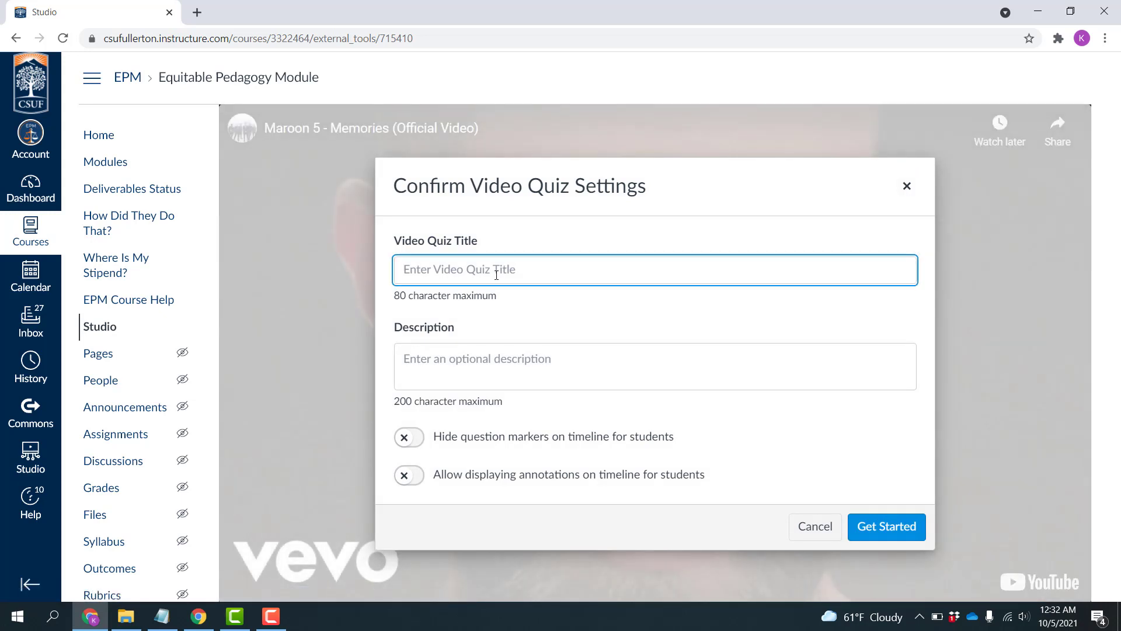
{"action": "type", "text": "Demo Quiz"}
{"action": "left_click", "coordinate": [469, 367]}
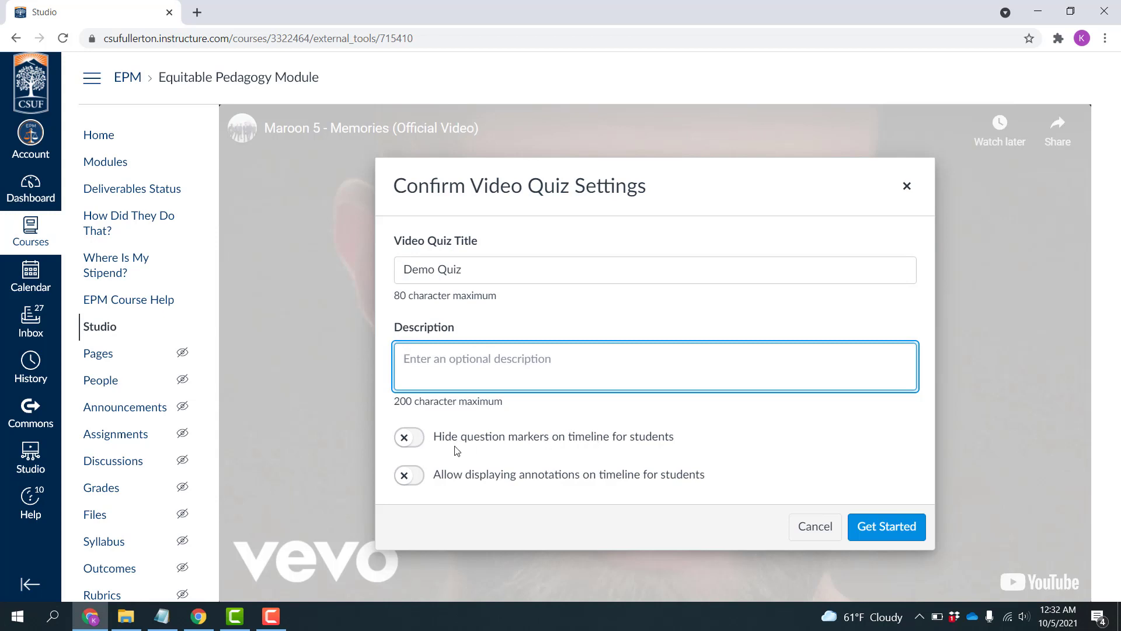
{"action": "left_click", "coordinate": [416, 442]}
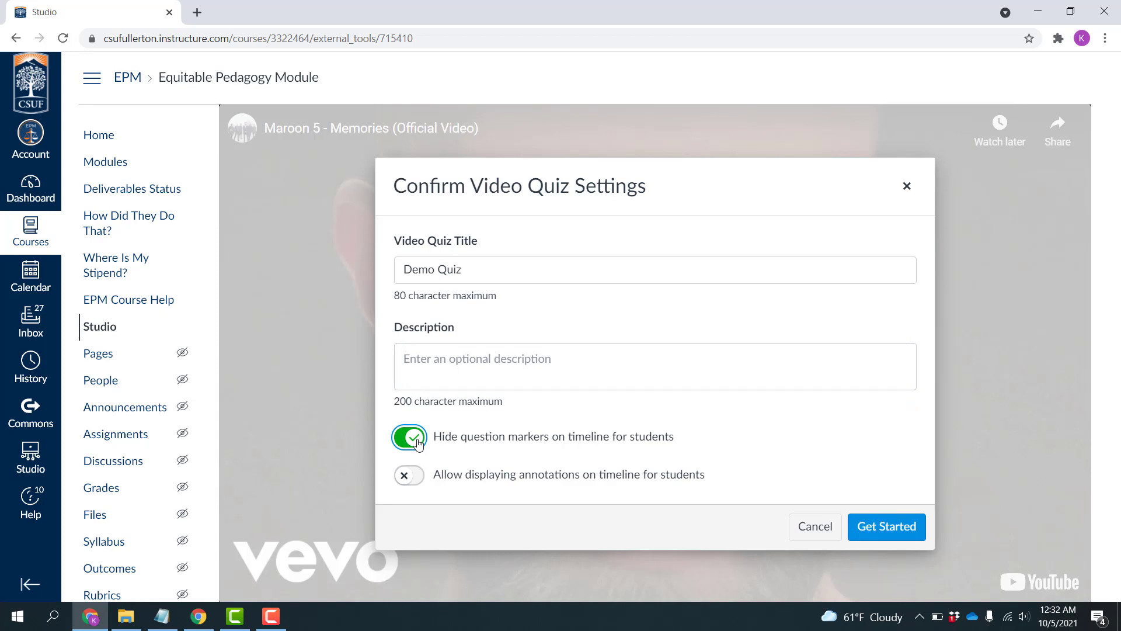
{"action": "left_click", "coordinate": [400, 442]}
{"action": "left_click", "coordinate": [884, 528]}
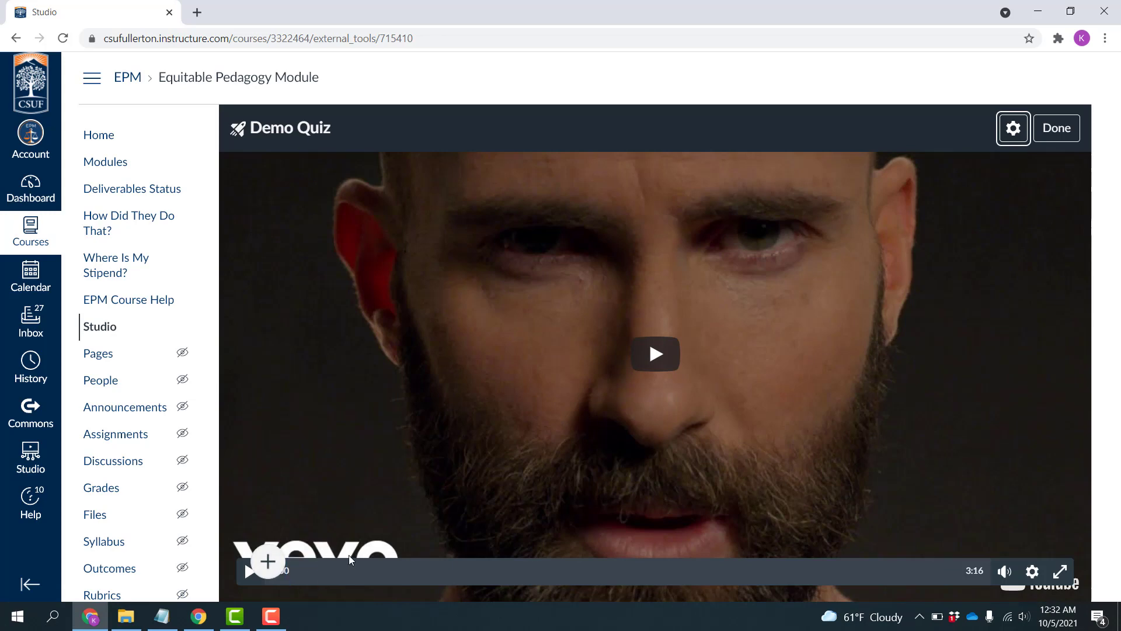
Pause the video at 0:30 and add a True or False question there
{"action": "left_click", "coordinate": [375, 562]}
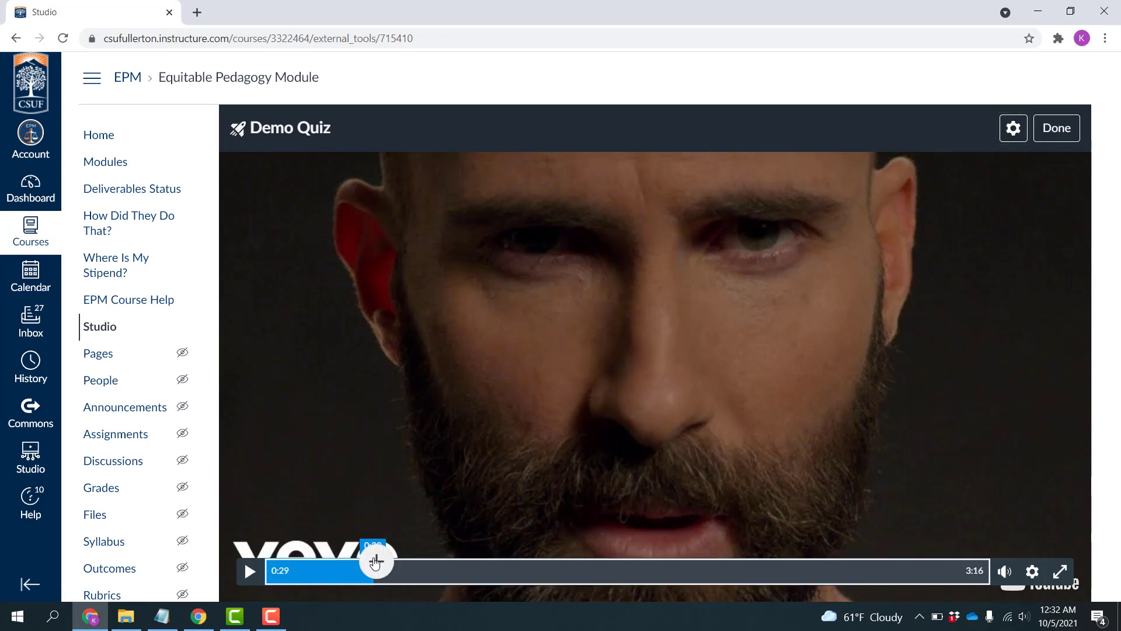
{"action": "left_click", "coordinate": [250, 573]}
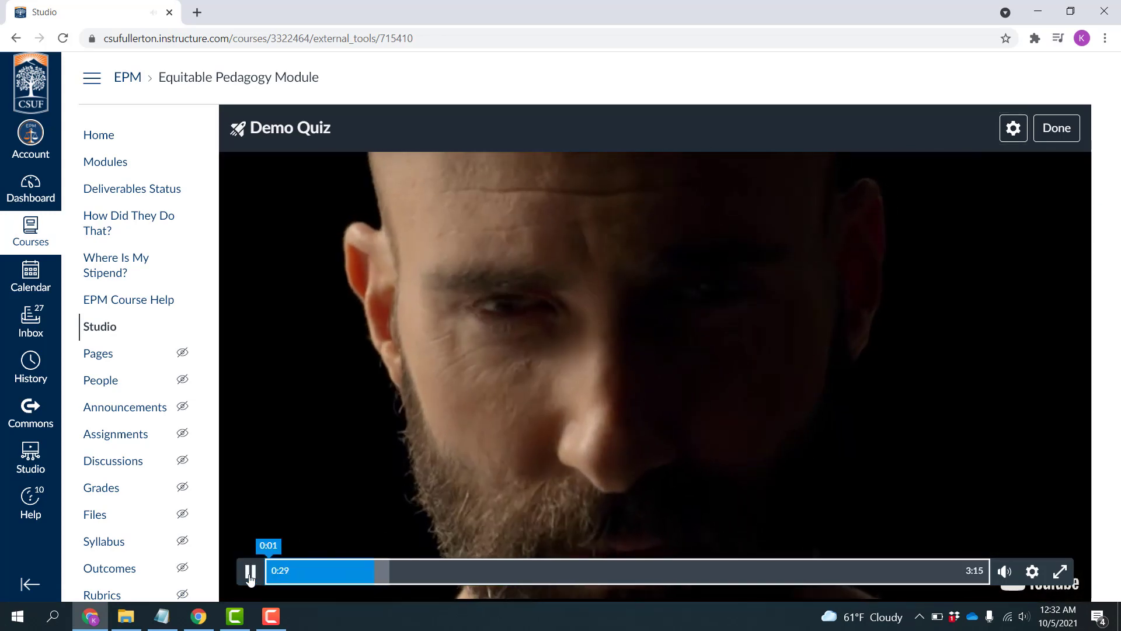
{"action": "left_click", "coordinate": [250, 573]}
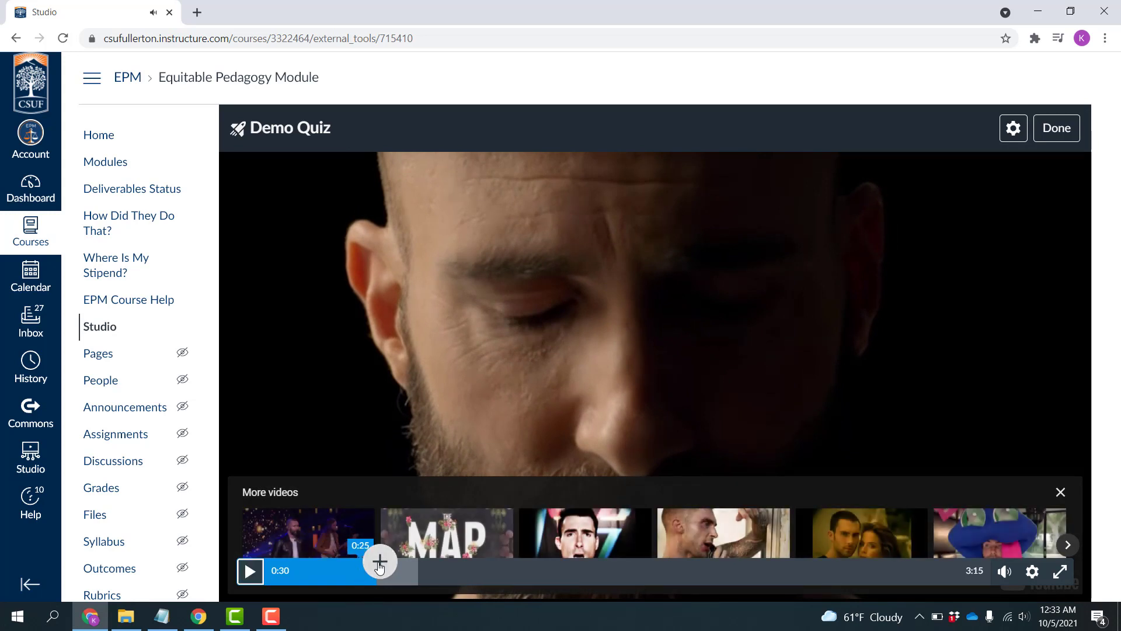
{"action": "left_click", "coordinate": [381, 562]}
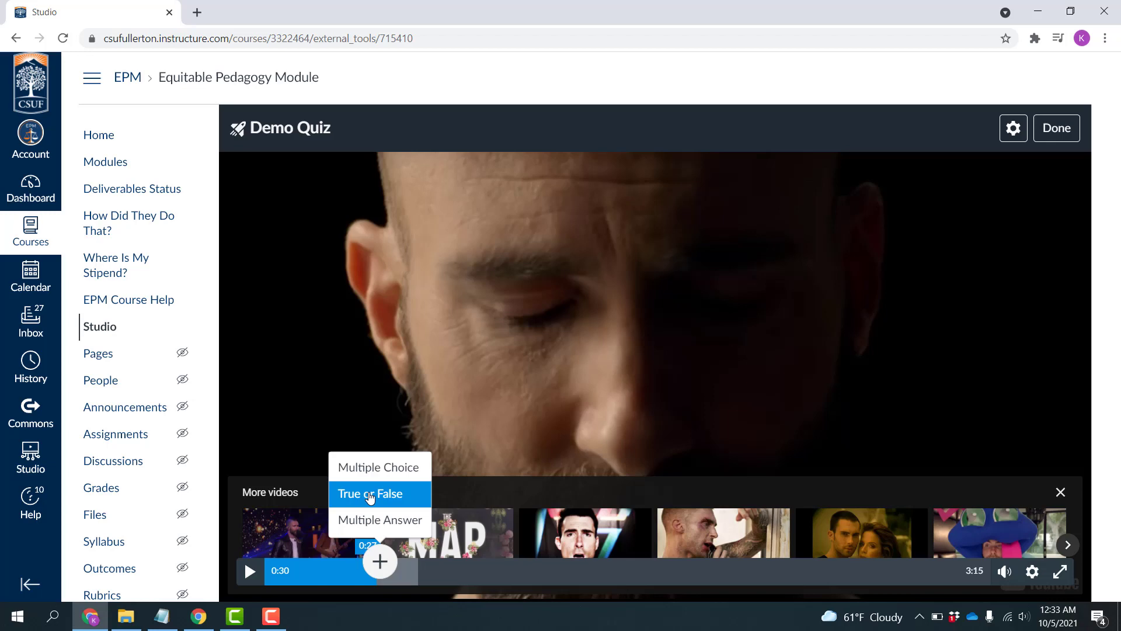
{"action": "left_click", "coordinate": [369, 495]}
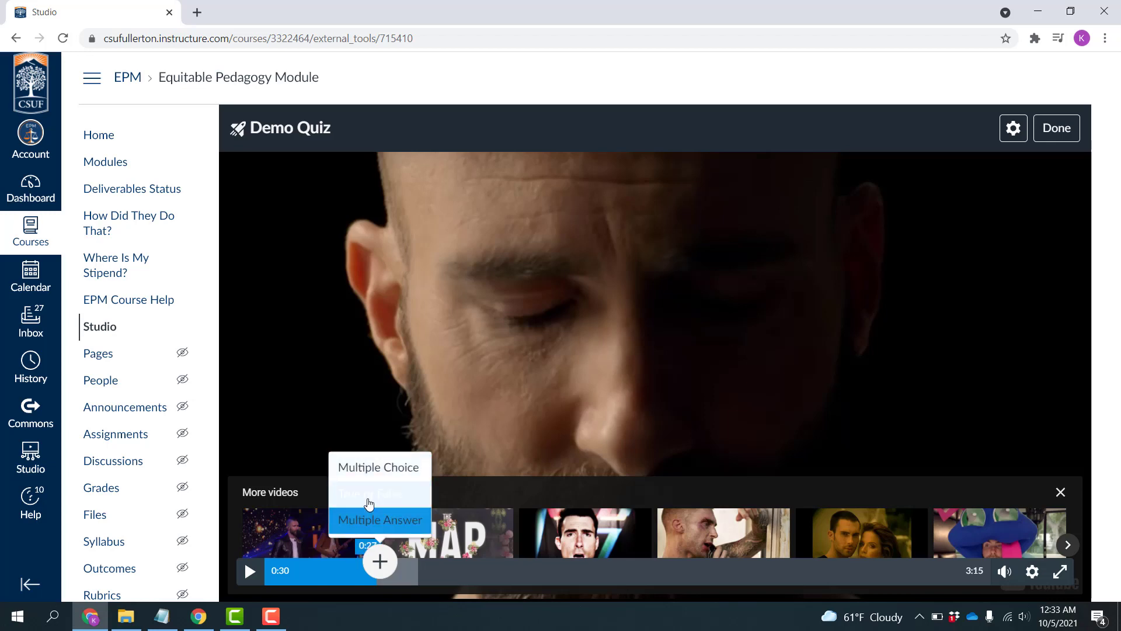
{"action": "left_click", "coordinate": [367, 494]}
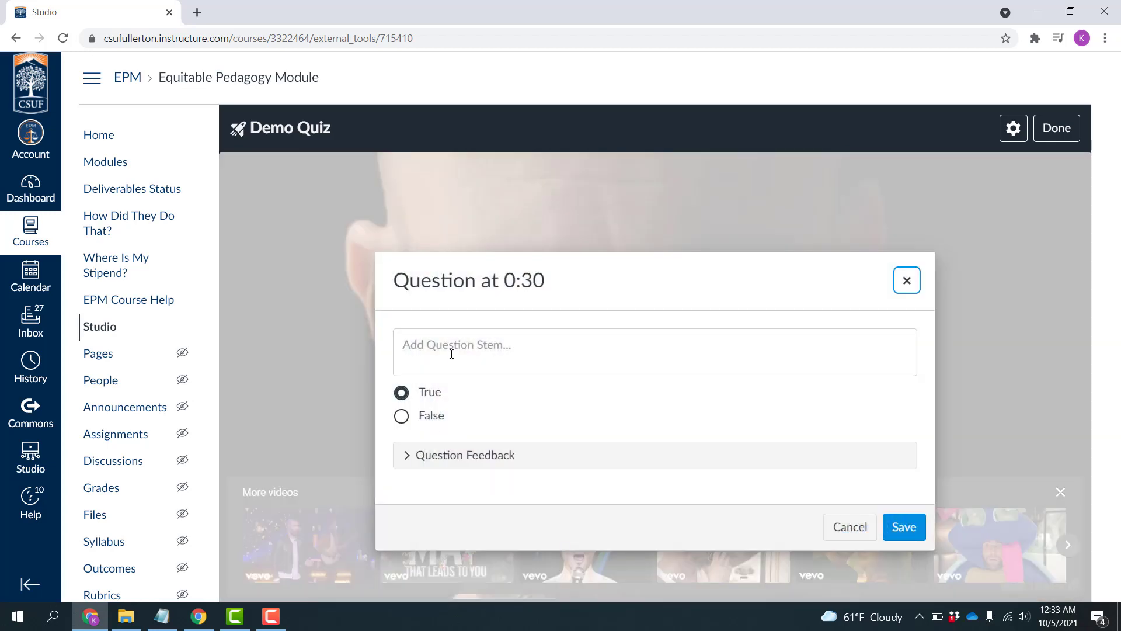
Enter the stem 'Mark True as the Answer.', mark True correct, and save the question
{"action": "left_click", "coordinate": [451, 354]}
{"action": "type", "text": "Ma"}
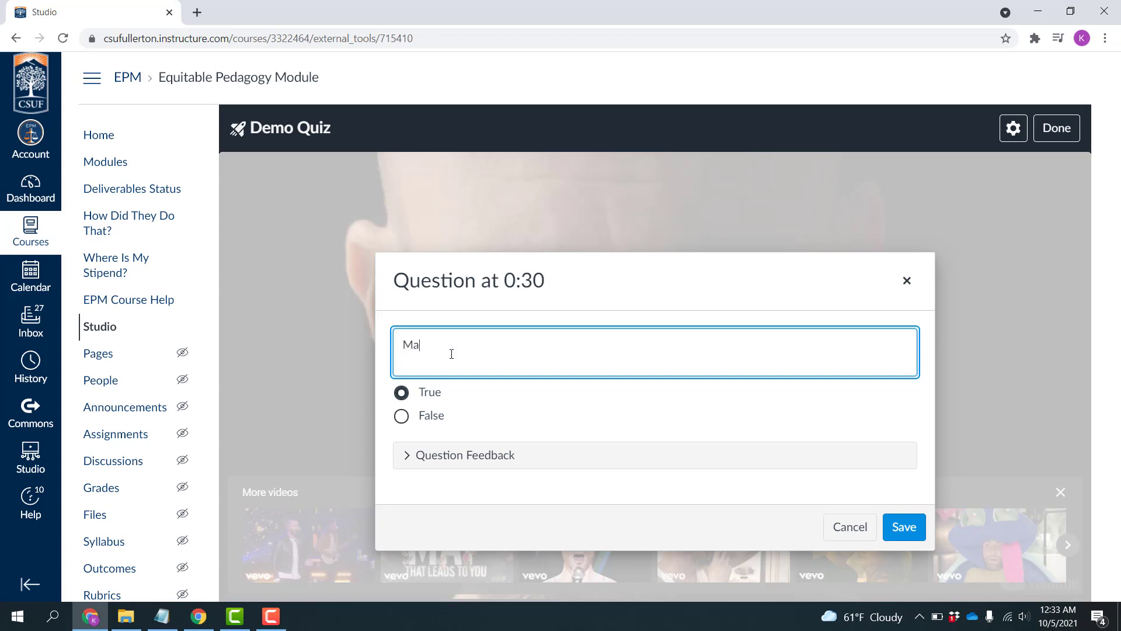
{"action": "type", "text": "rk True as the"}
{"action": "key", "text": "BackSpace"}
{"action": "key", "text": "BackSpace"}
{"action": "left_click", "coordinate": [401, 395]}
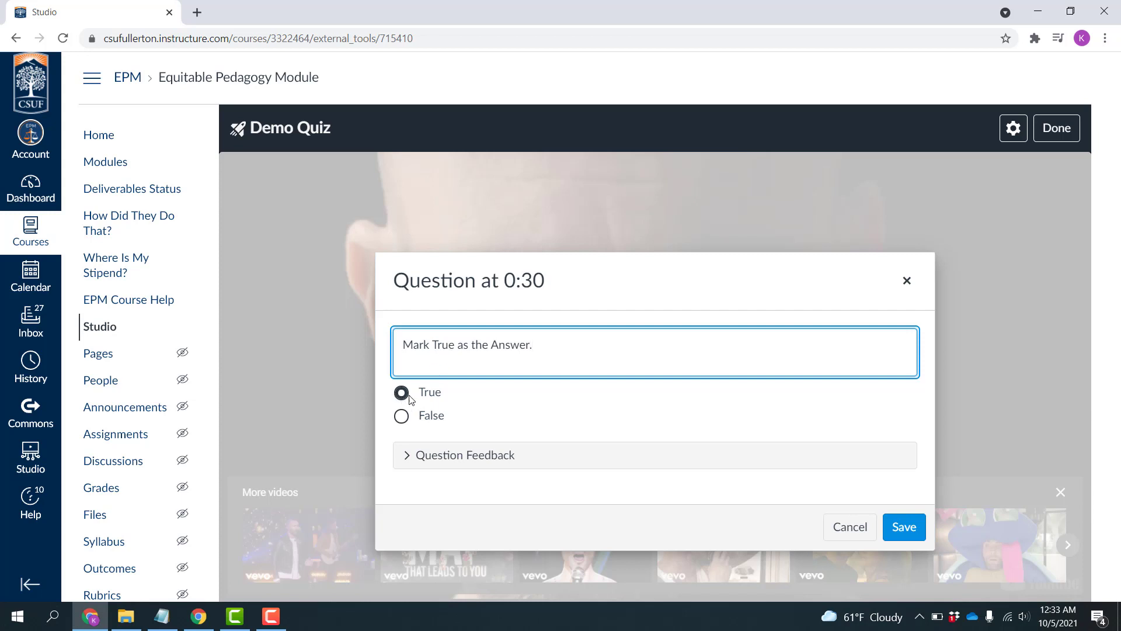
{"action": "left_click", "coordinate": [406, 457]}
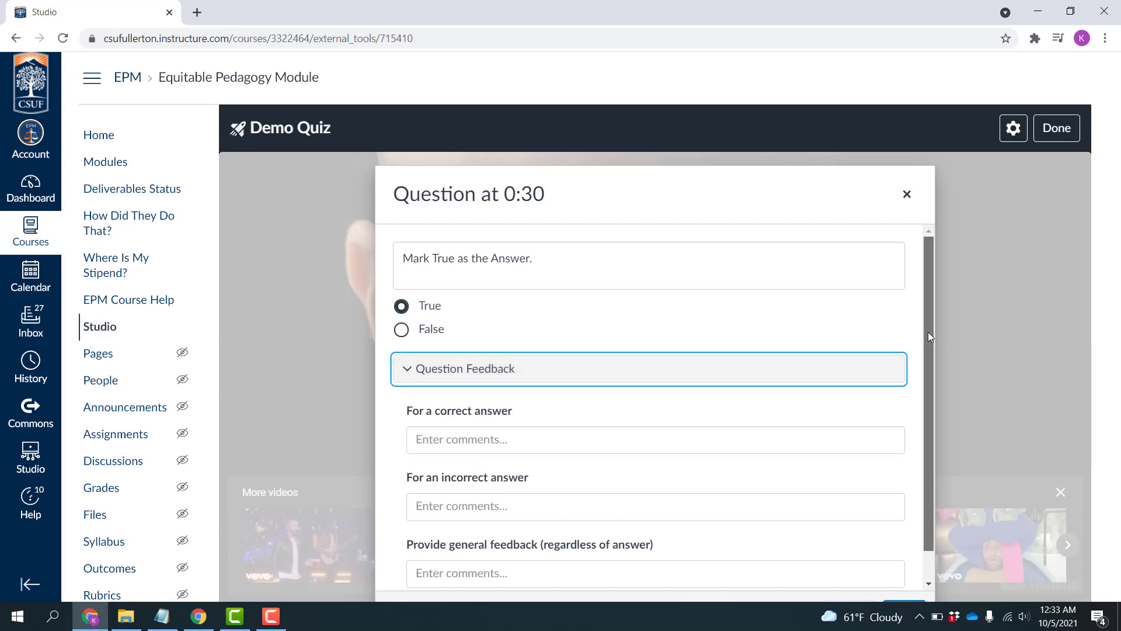
{"action": "left_click_drag", "start_coordinate": [928, 331], "coordinate": [923, 403]}
{"action": "scroll", "coordinate": [921, 362], "scroll_direction": "up", "scroll_amount": 1}
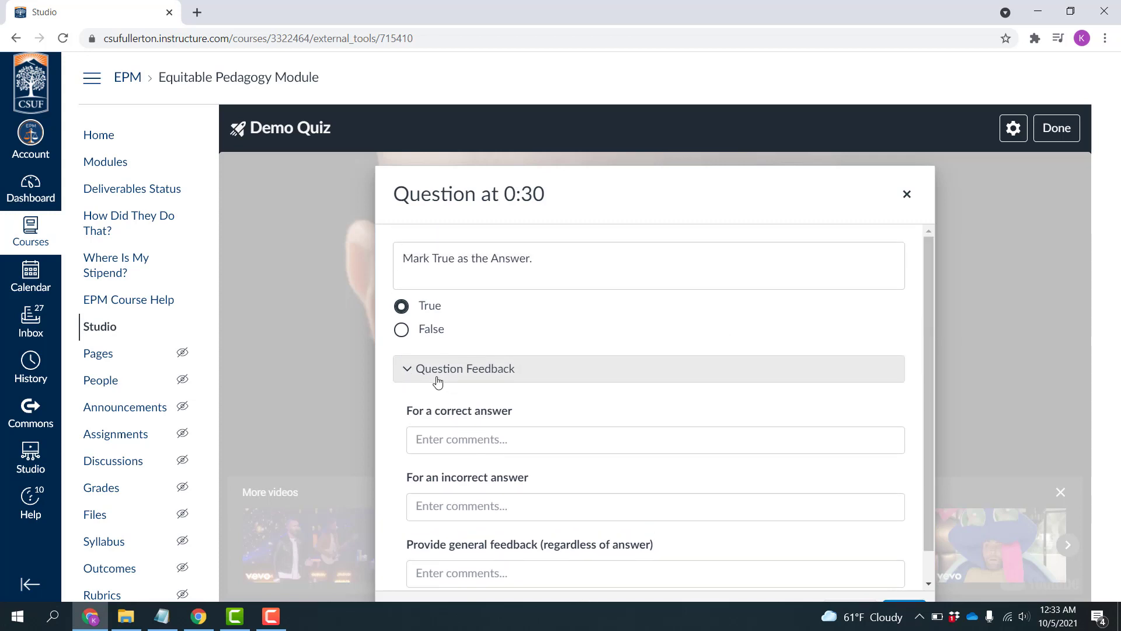
{"action": "left_click", "coordinate": [408, 368]}
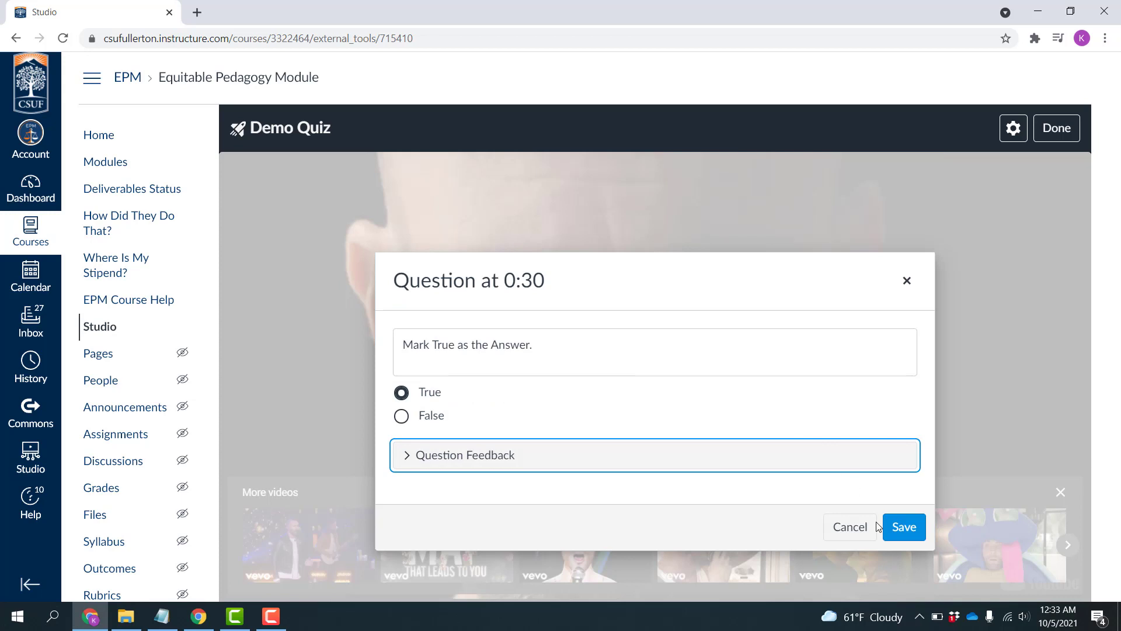
{"action": "left_click", "coordinate": [904, 528]}
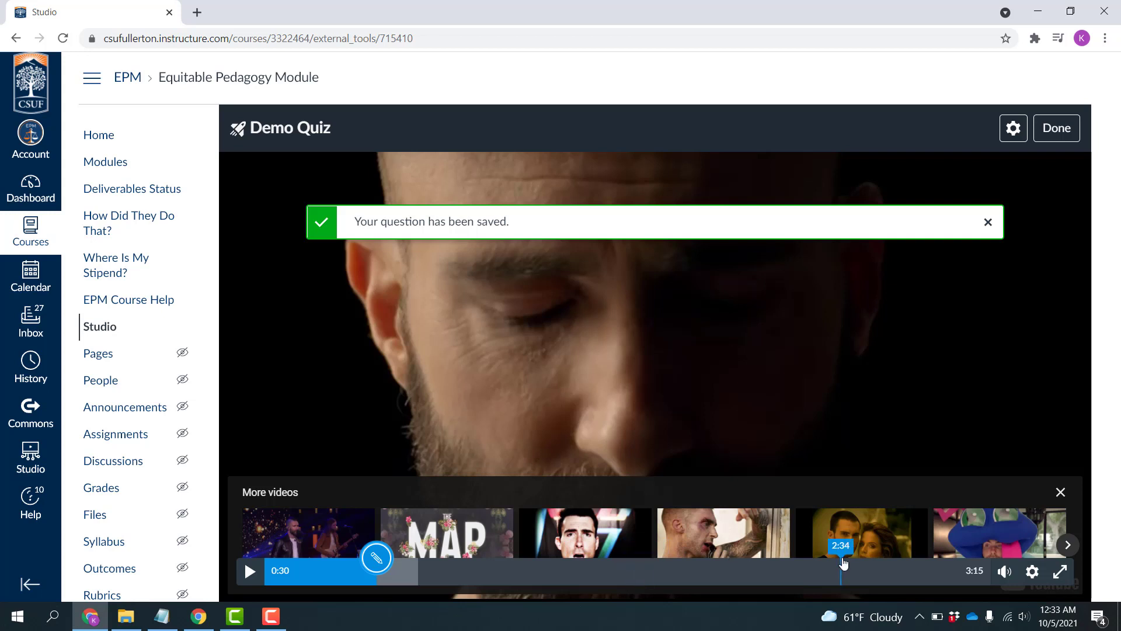
Click Done in the Demo Quiz editor to return to My Library
{"action": "left_click", "coordinate": [1057, 130]}
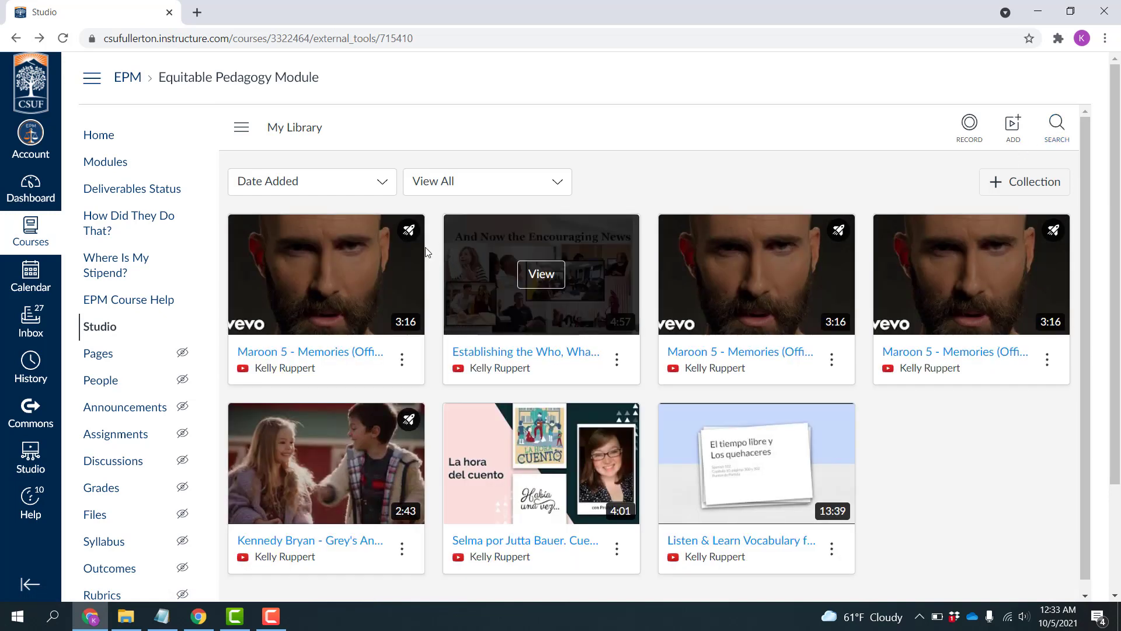
{"action": "mouse_move", "coordinate": [415, 246]}
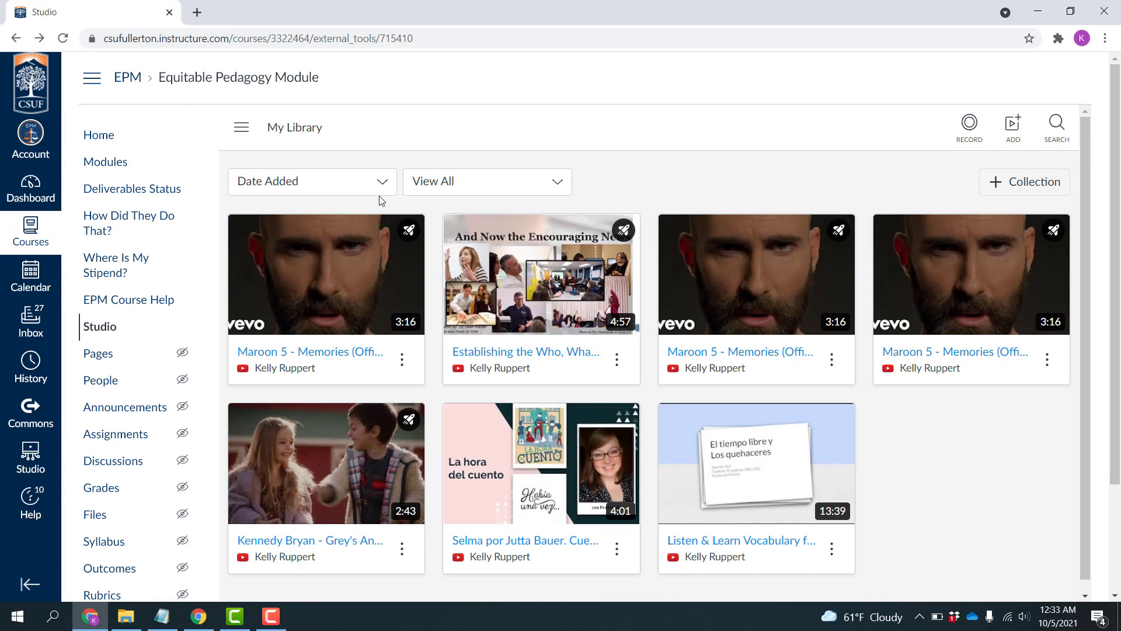
{"action": "mouse_move", "coordinate": [296, 224]}
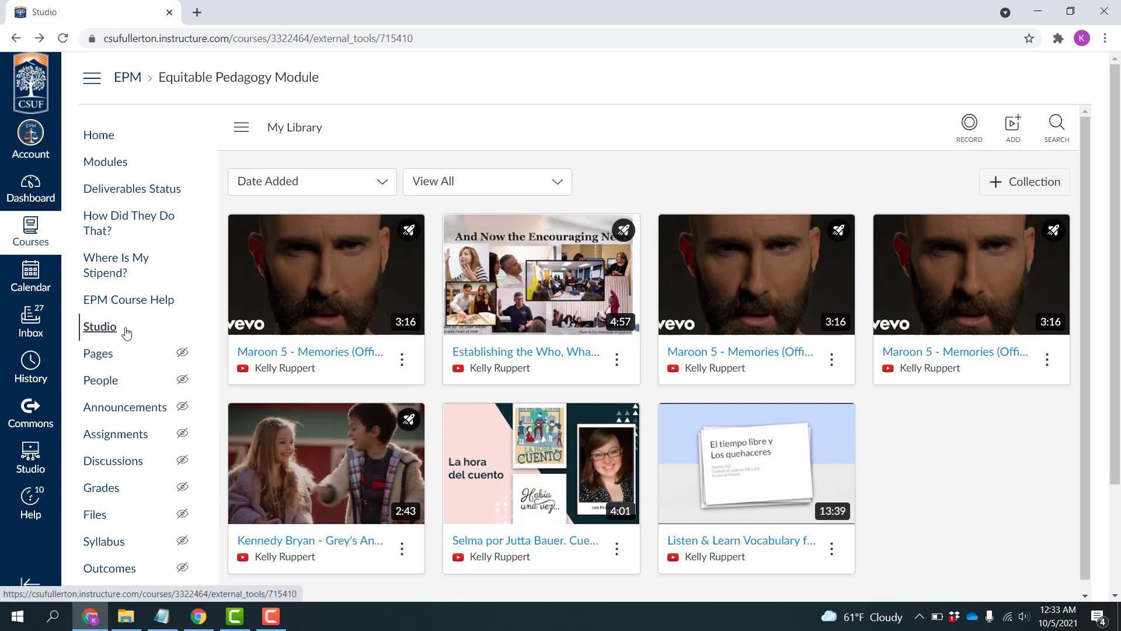
From Pages > View All Pages, open A Test Page in edit mode with its body empty
{"action": "left_click", "coordinate": [97, 354]}
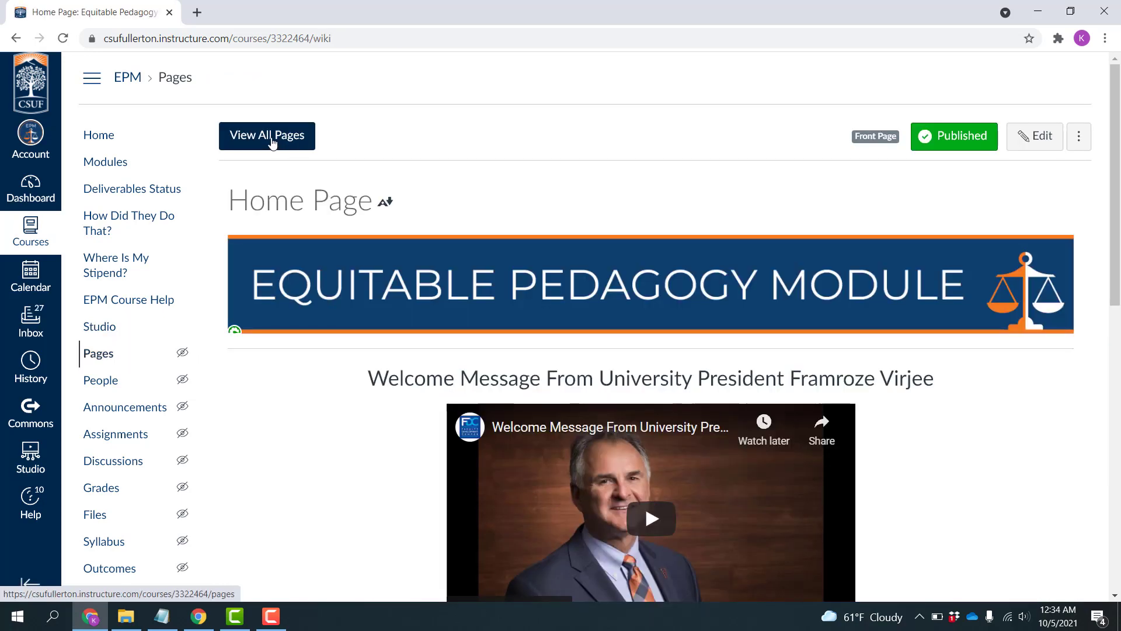
{"action": "left_click", "coordinate": [272, 142]}
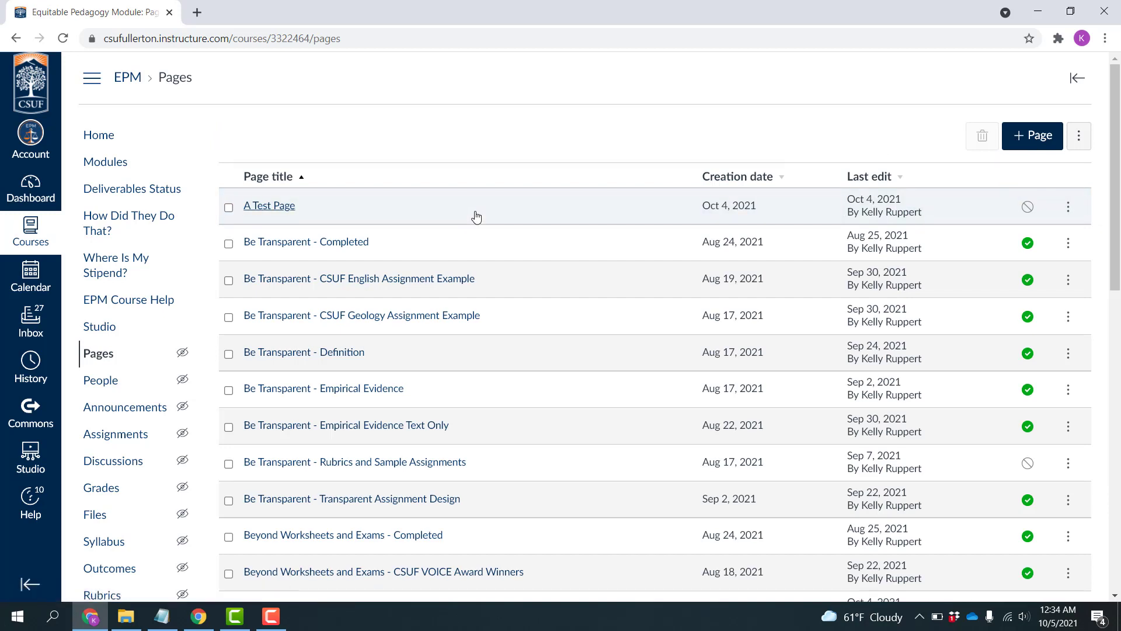
{"action": "left_click", "coordinate": [264, 207]}
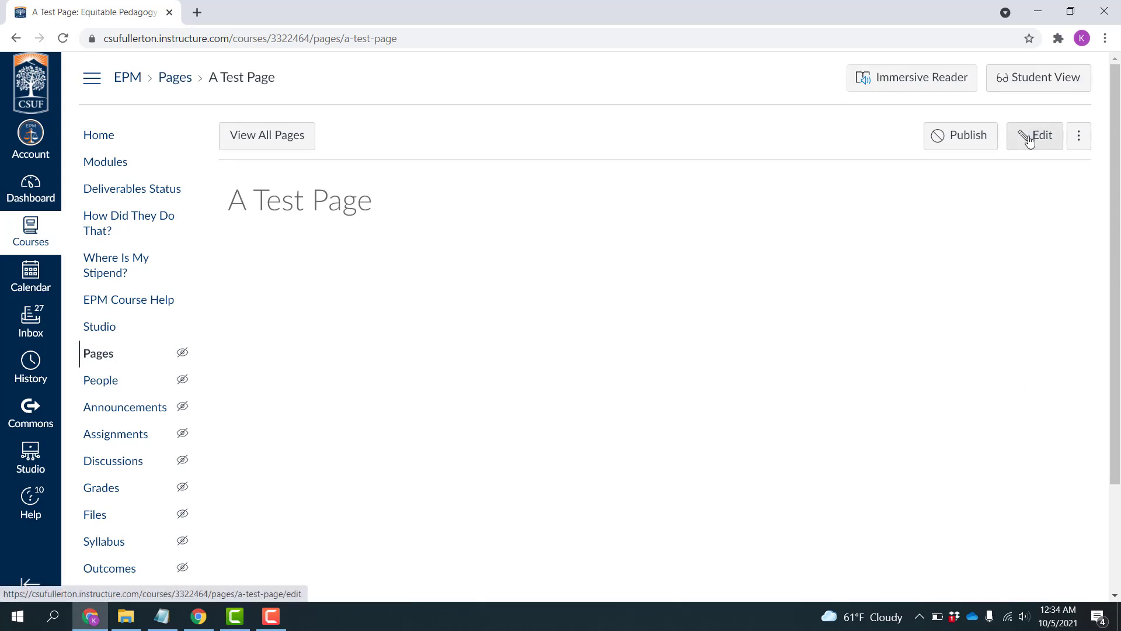
{"action": "left_click", "coordinate": [1029, 140]}
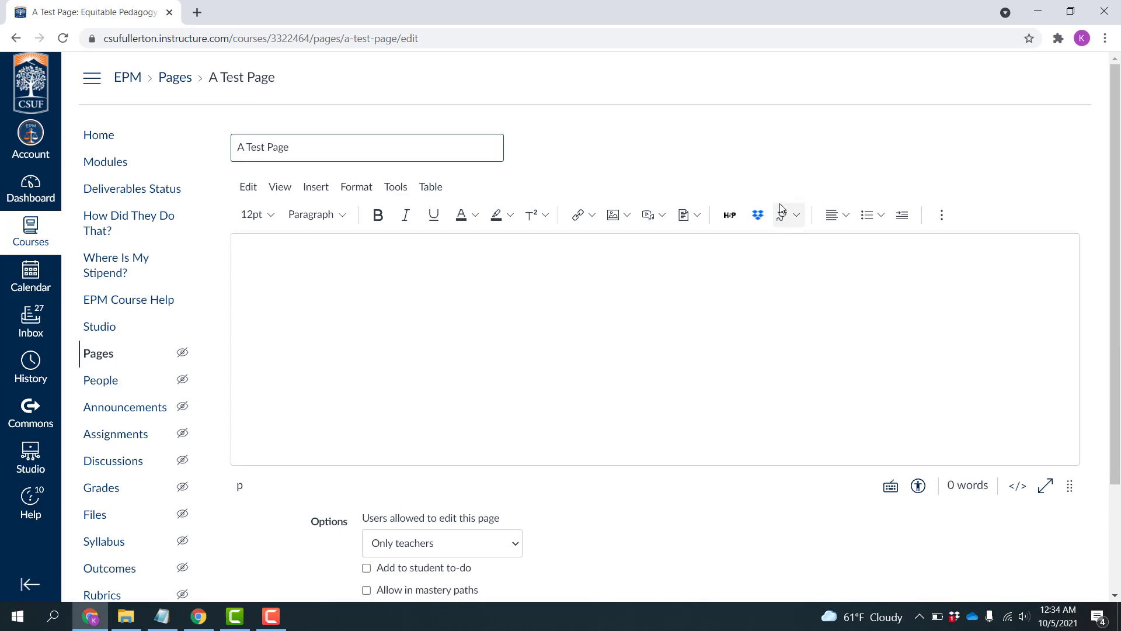
{"action": "left_click", "coordinate": [797, 220]}
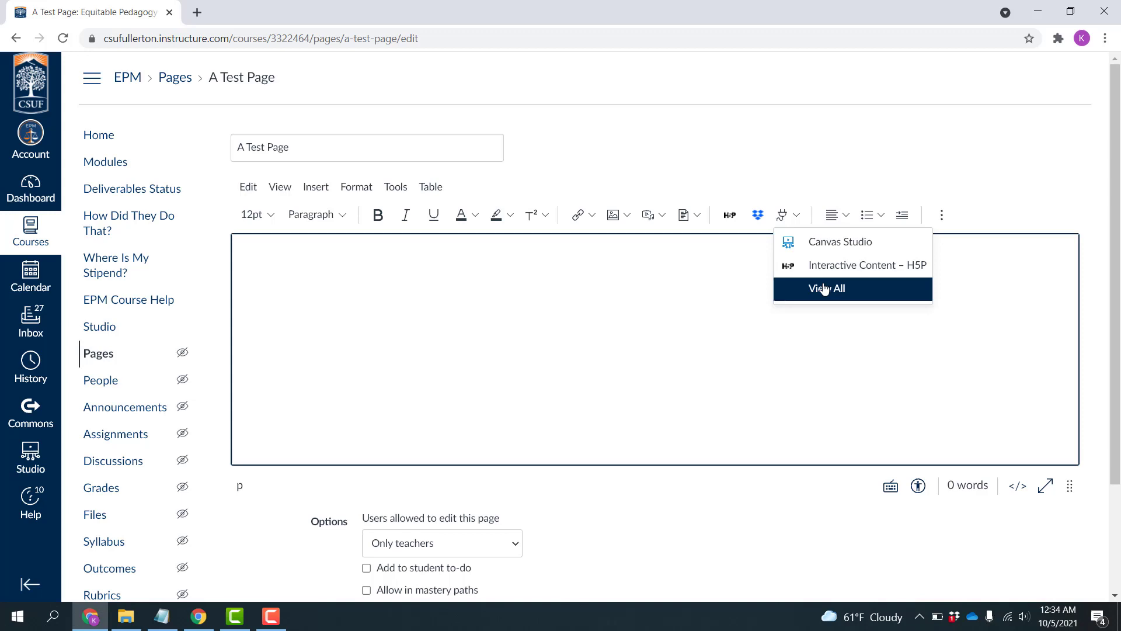
{"action": "left_click", "coordinate": [690, 316]}
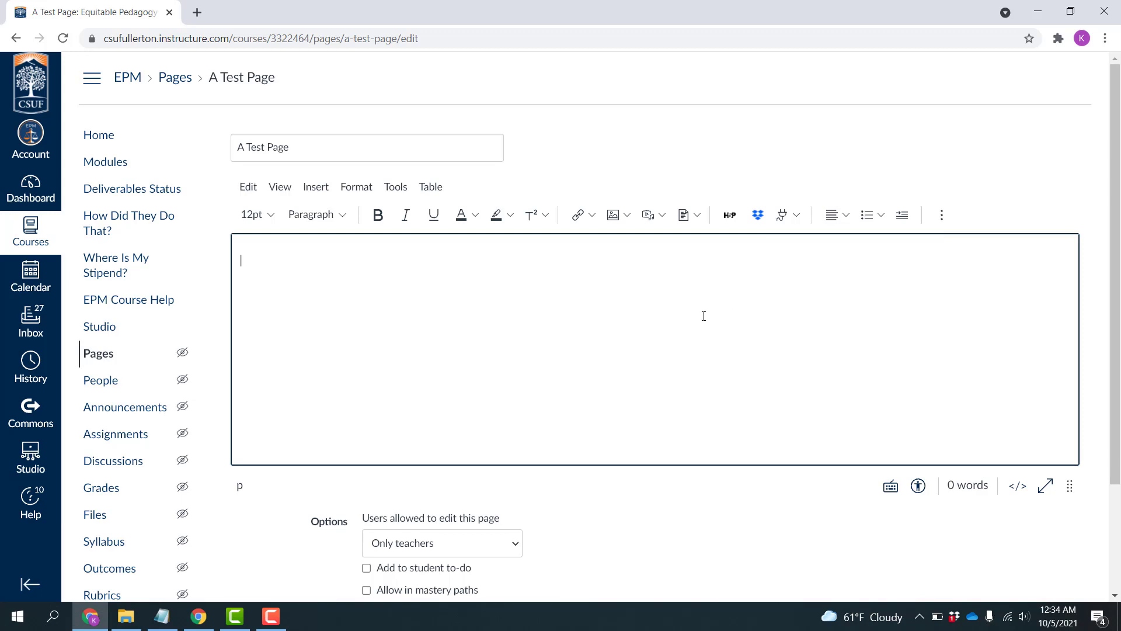
Adjust the browser zoom and open the editor's Apps list to reach Canvas Studio
{"action": "key", "text": "ctrl+plus"}
{"action": "key", "text": "ctrl+plus"}
{"action": "key", "text": "ctrl+plus"}
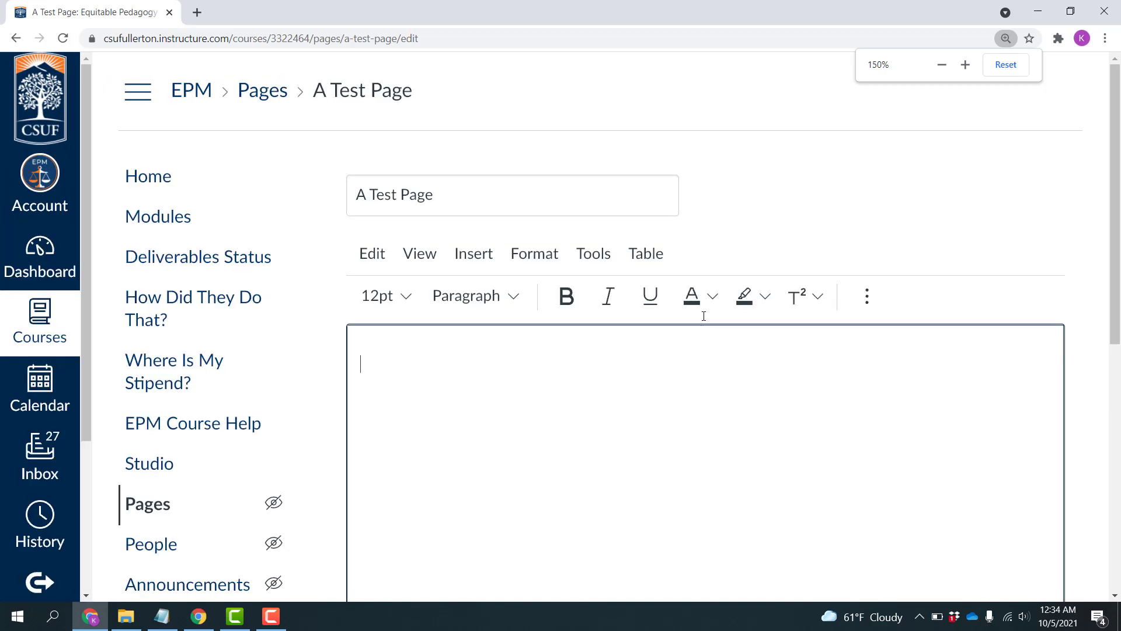
{"action": "left_click", "coordinate": [866, 312]}
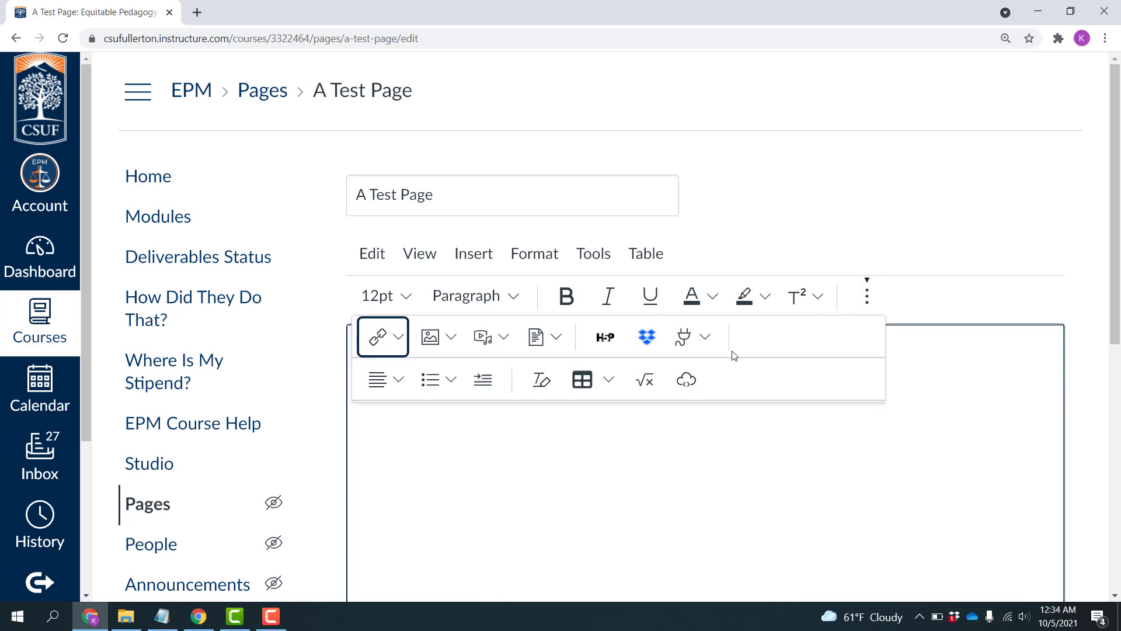
{"action": "left_click", "coordinate": [935, 269]}
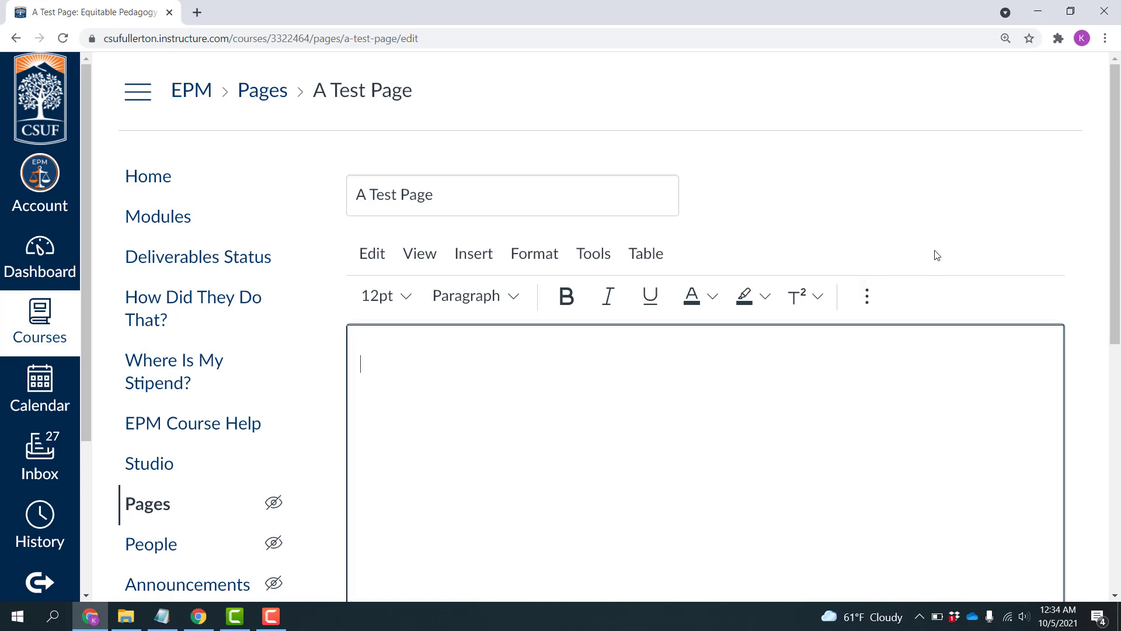
{"action": "key", "text": "ctrl+minus"}
{"action": "key", "text": "ctrl+minus"}
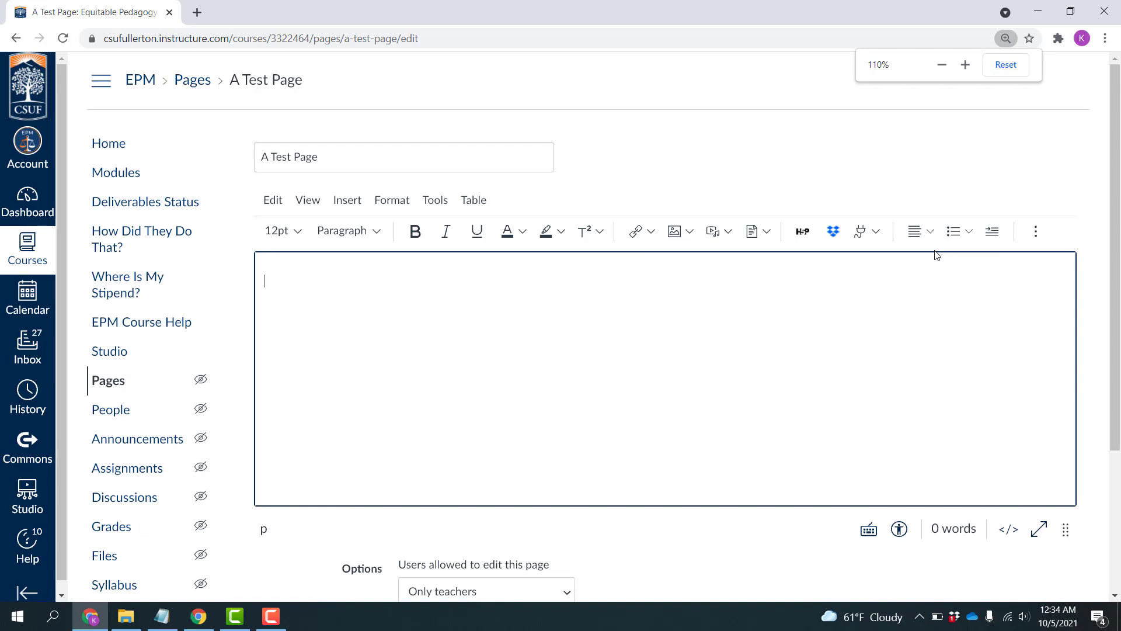
{"action": "left_click", "coordinate": [876, 234]}
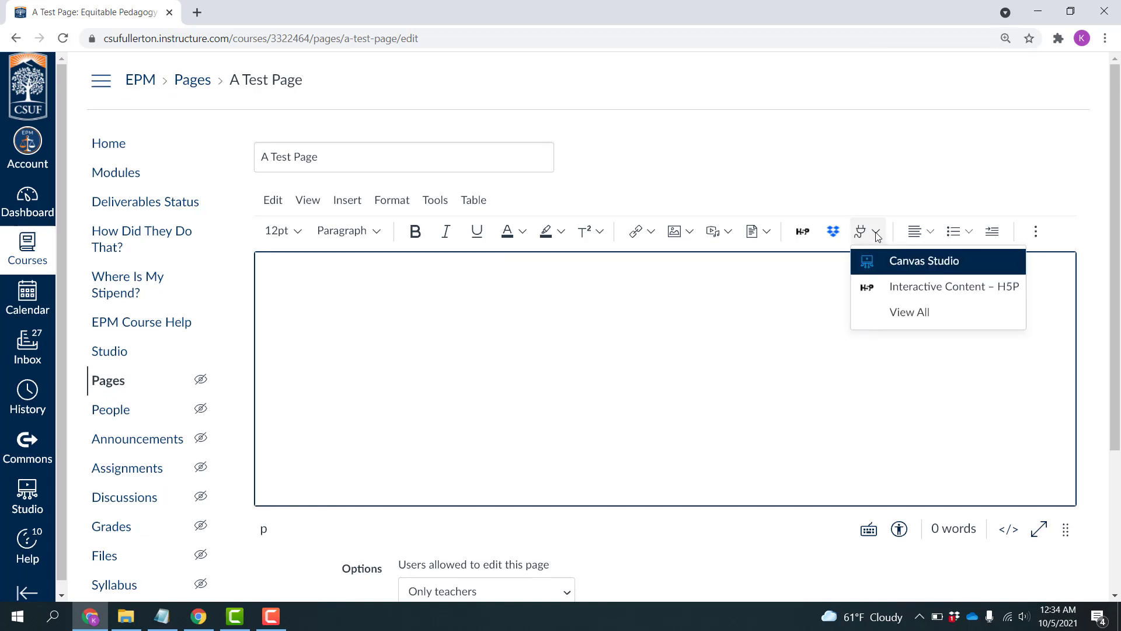
From Canvas Studio, pick the 3:16 'Maroon 5 - Memories' video and attach Demo Quiz for embedding
{"action": "left_click", "coordinate": [901, 267]}
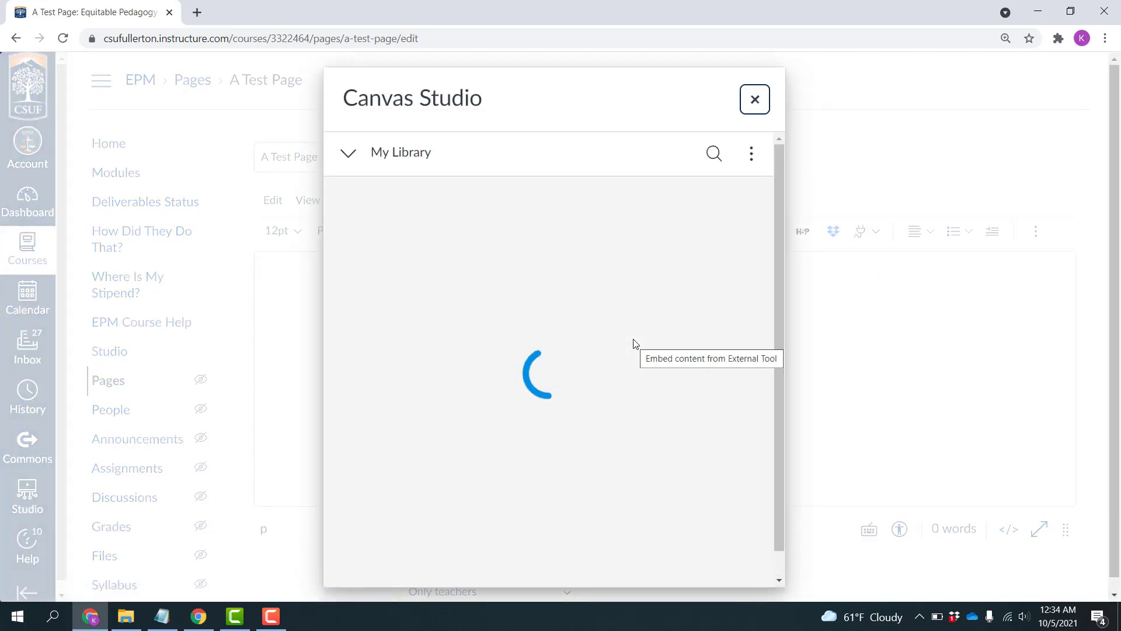
{"action": "mouse_move", "coordinate": [493, 330]}
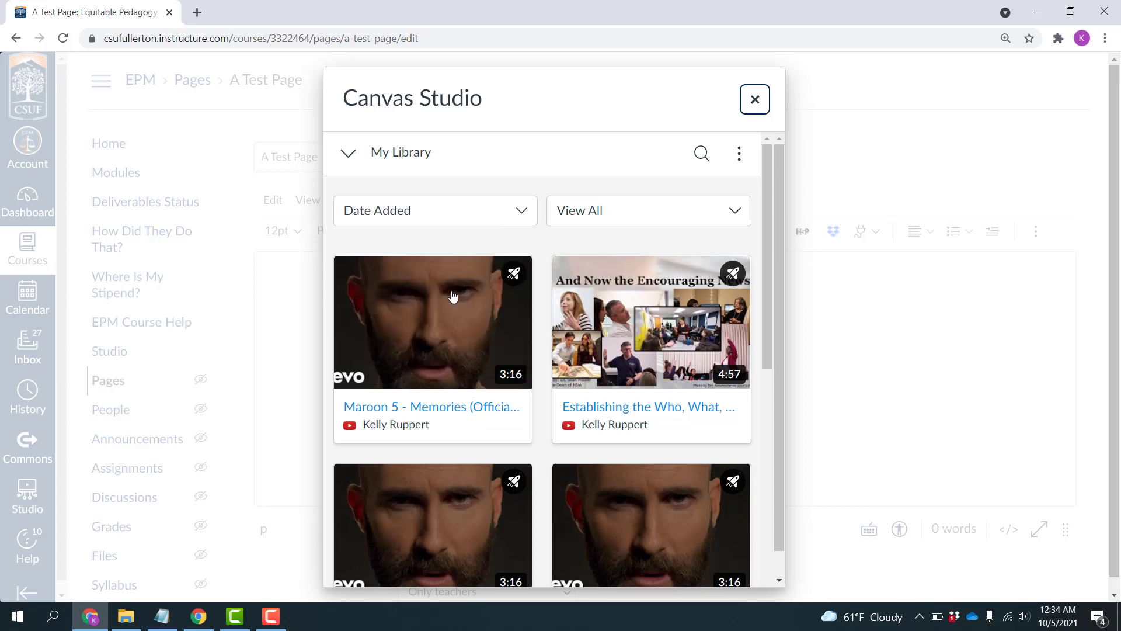
{"action": "mouse_move", "coordinate": [435, 324]}
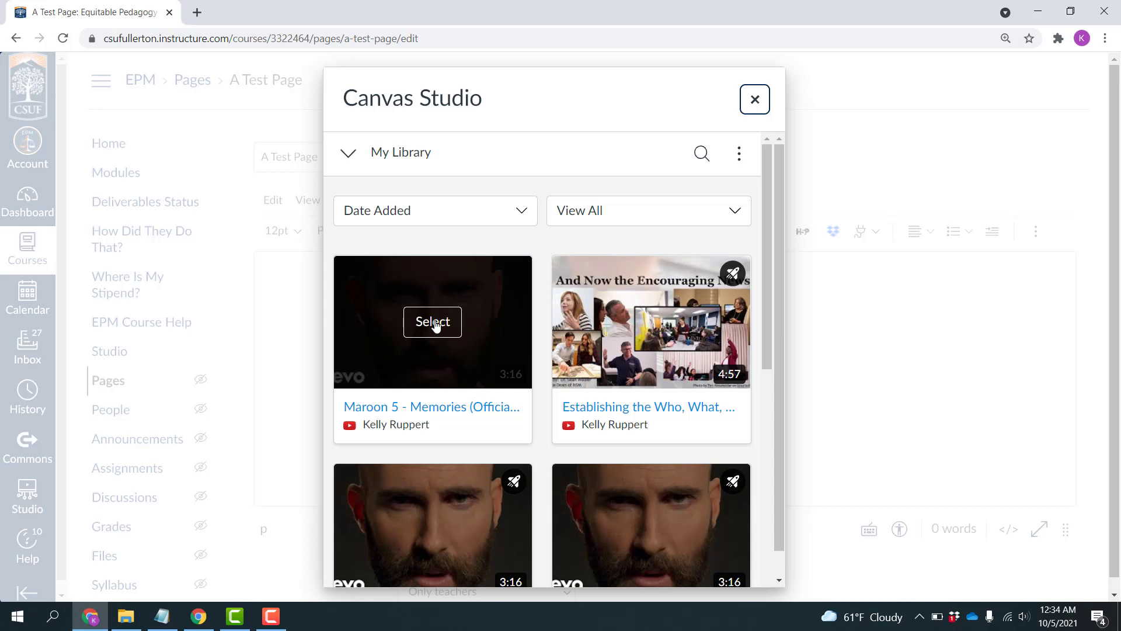
{"action": "left_click", "coordinate": [435, 324]}
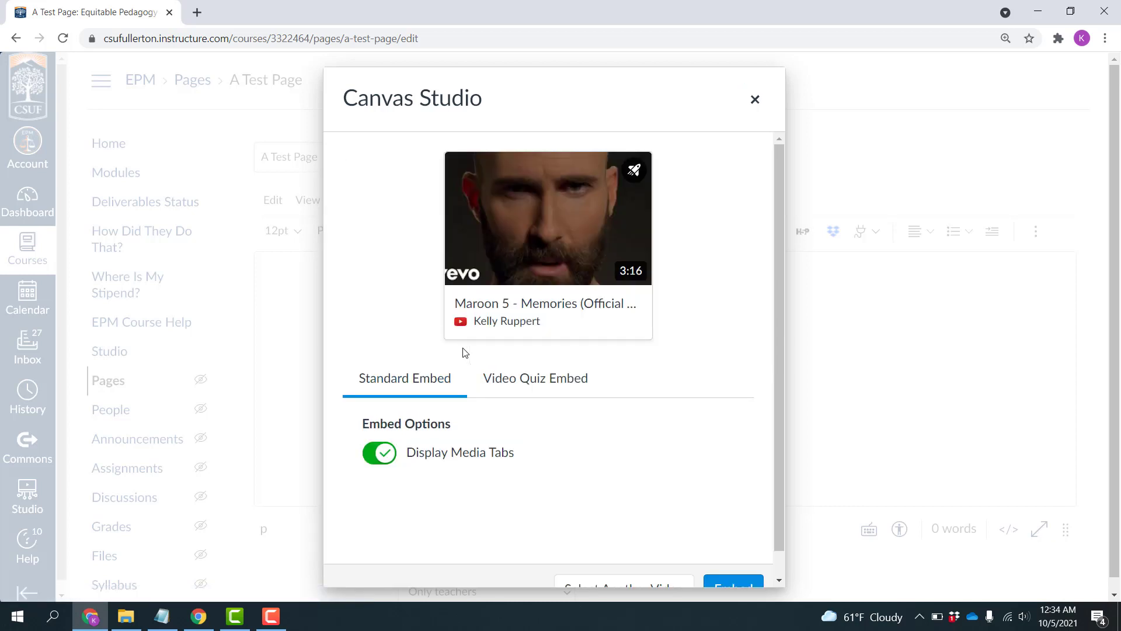
{"action": "left_click", "coordinate": [531, 383]}
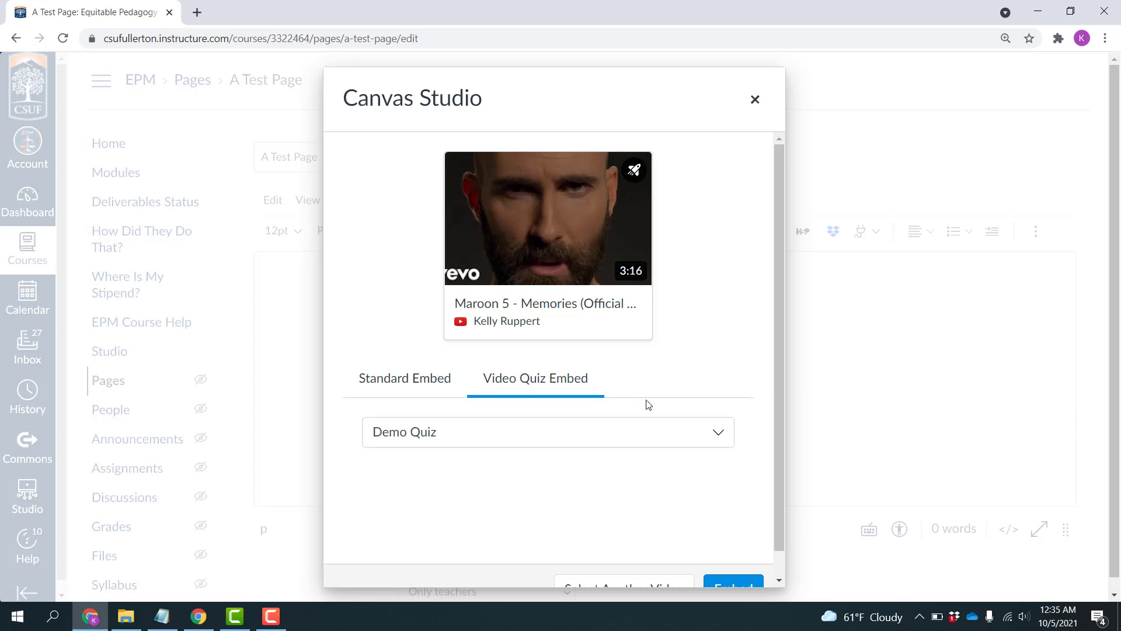
{"action": "left_click", "coordinate": [719, 438]}
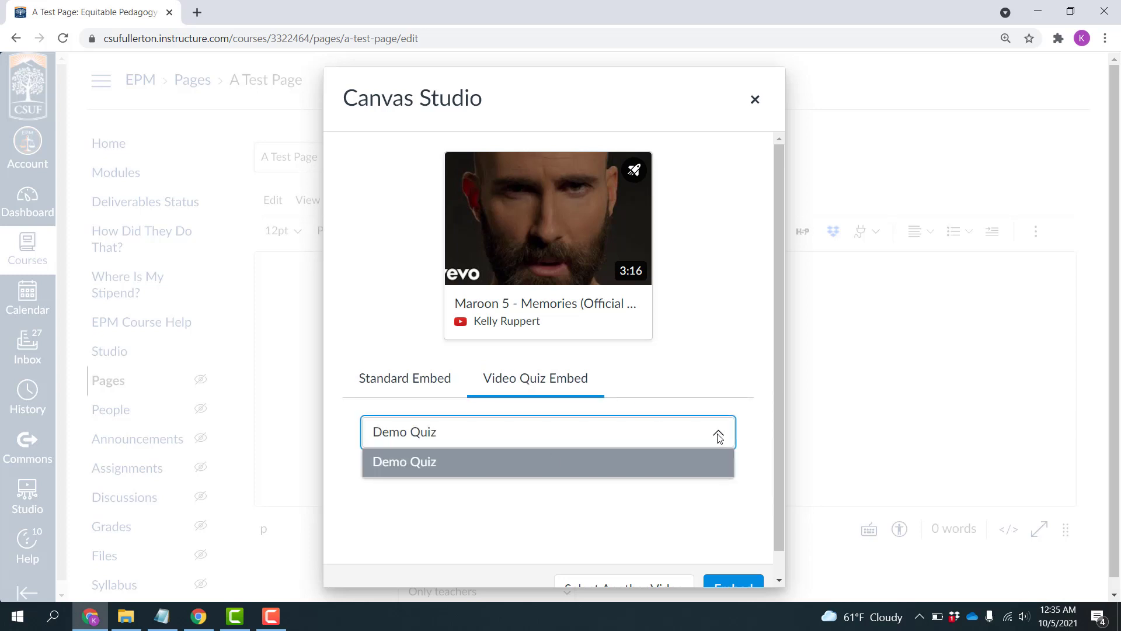
{"action": "left_click", "coordinate": [423, 463]}
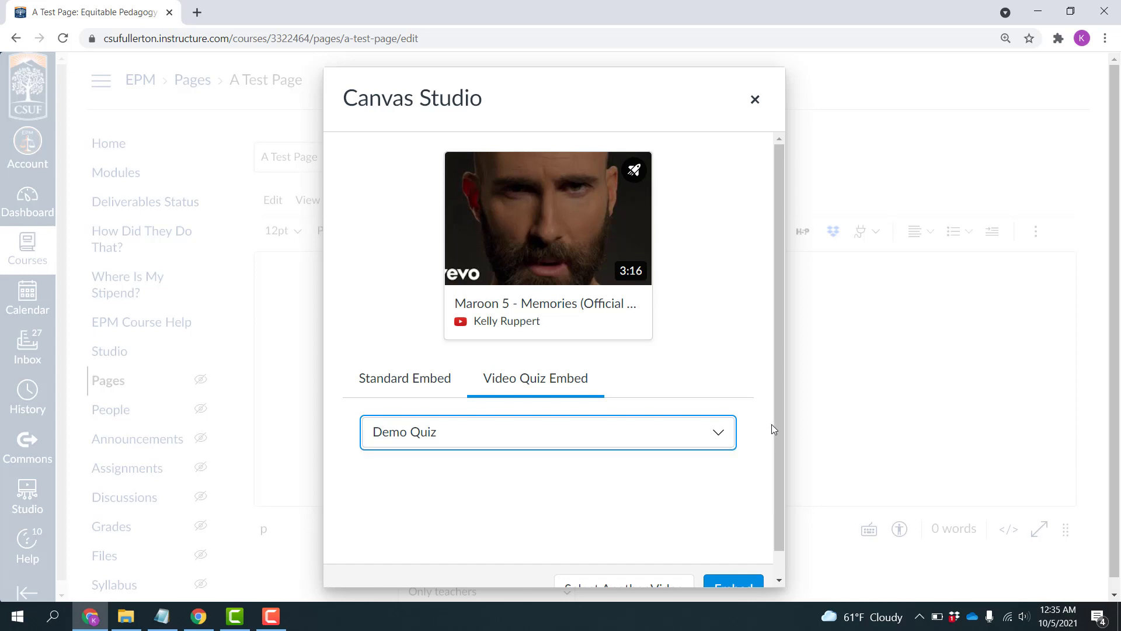
{"action": "left_click_drag", "start_coordinate": [776, 423], "coordinate": [776, 461]}
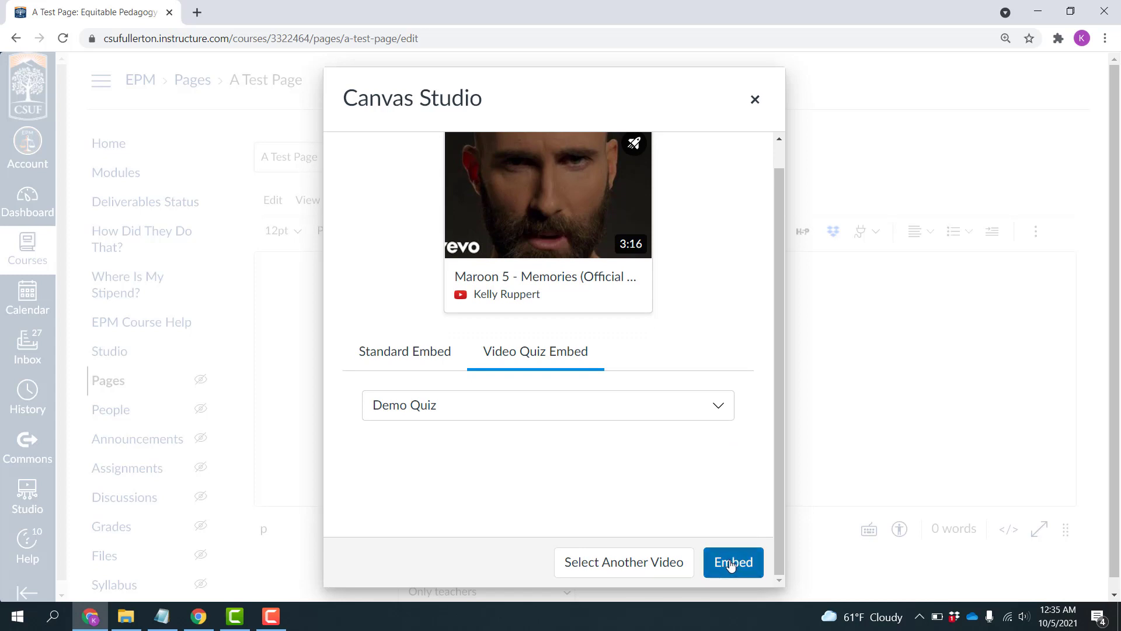
Embed the Maroon 5 video with Demo Quiz into A Test Page, save it, and review the result
{"action": "left_click", "coordinate": [730, 563]}
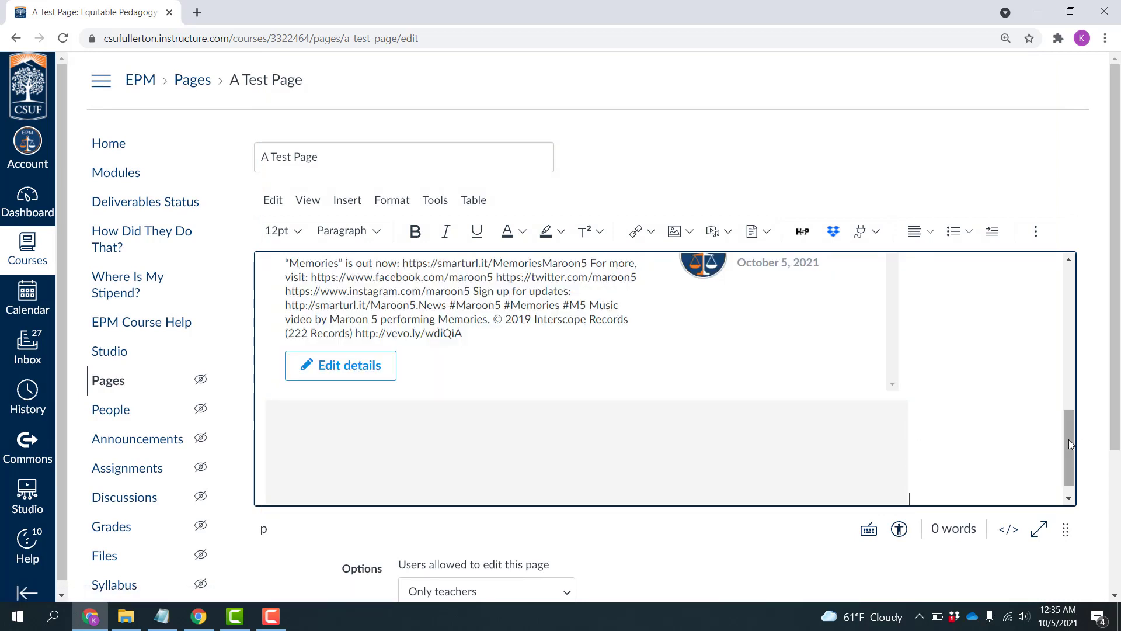
{"action": "left_click_drag", "start_coordinate": [1117, 434], "coordinate": [1117, 575]}
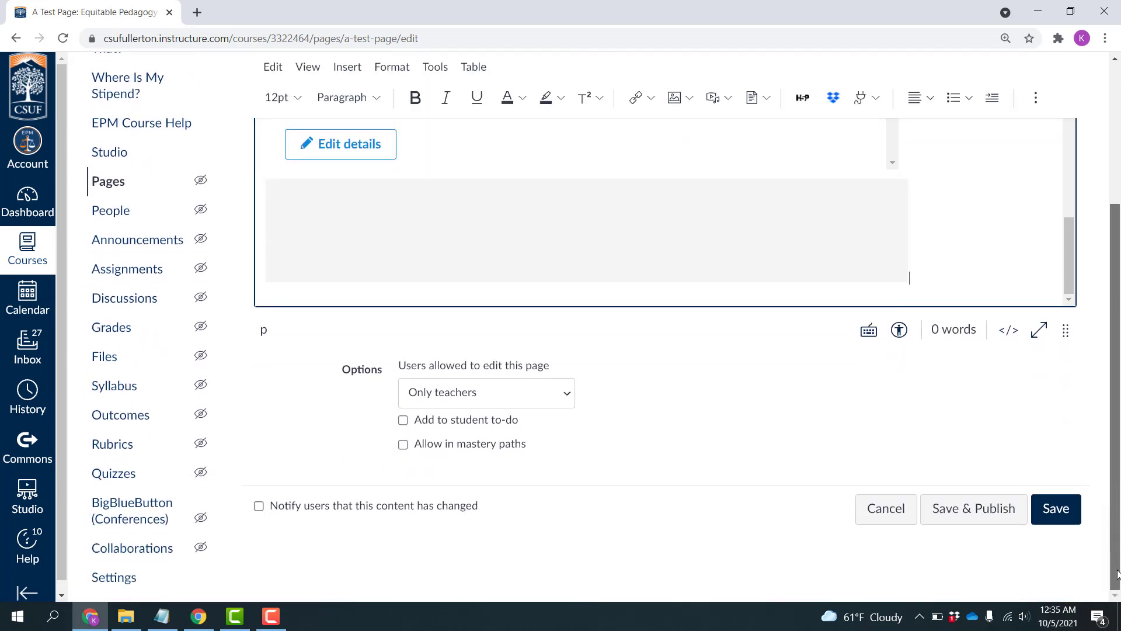
{"action": "left_click", "coordinate": [1060, 520]}
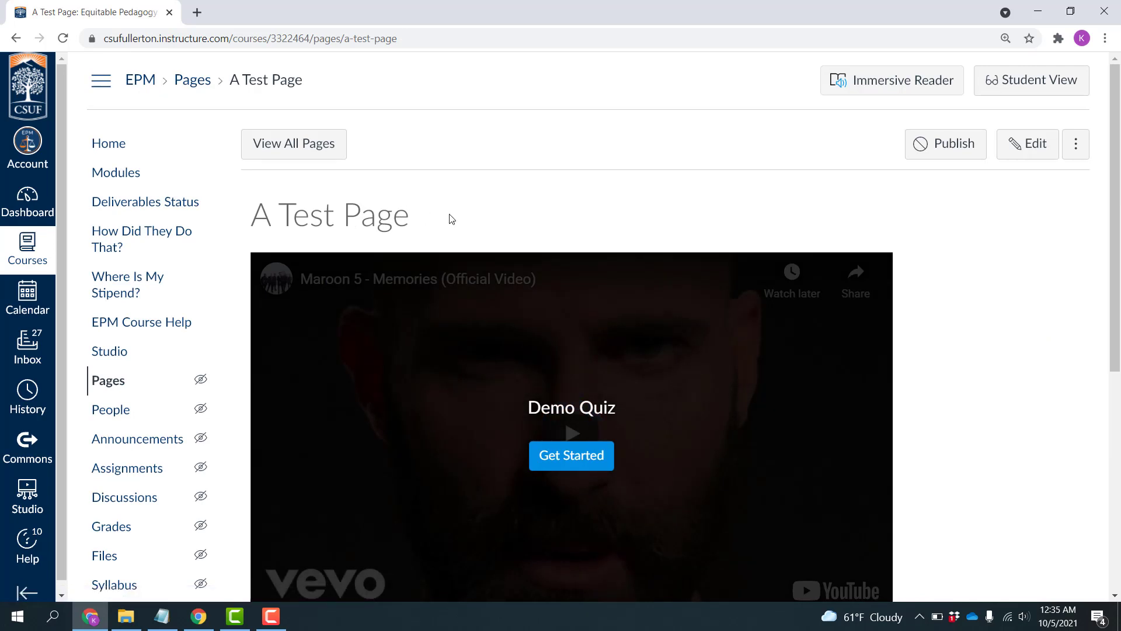
{"action": "left_click_drag", "start_coordinate": [1115, 213], "coordinate": [1115, 275]}
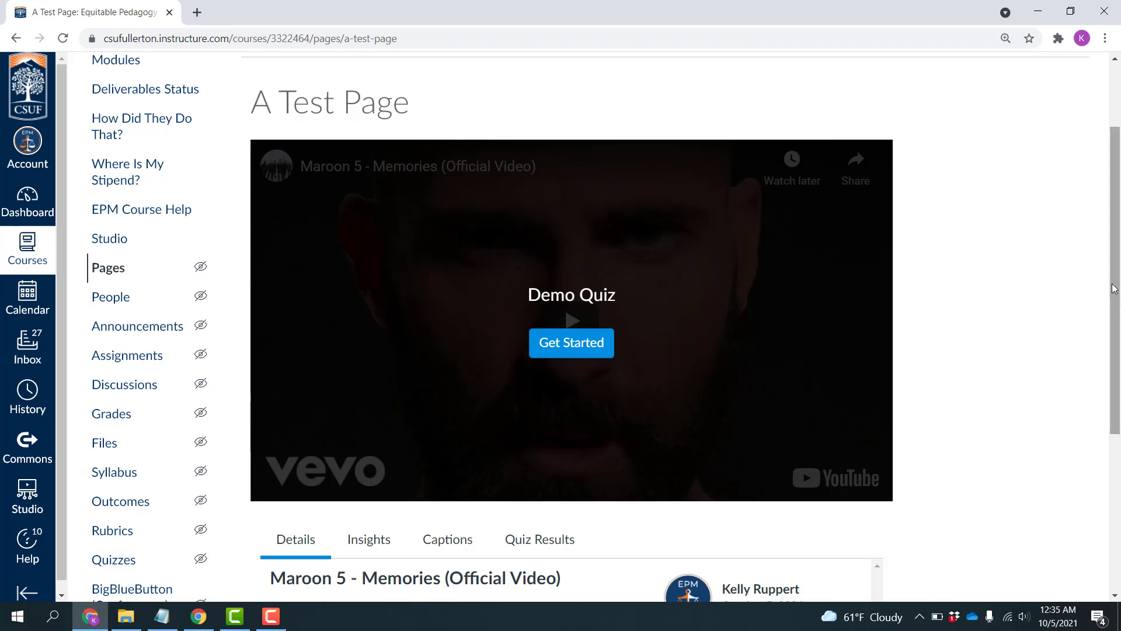
{"action": "left_click_drag", "start_coordinate": [1116, 289], "coordinate": [1106, 258]}
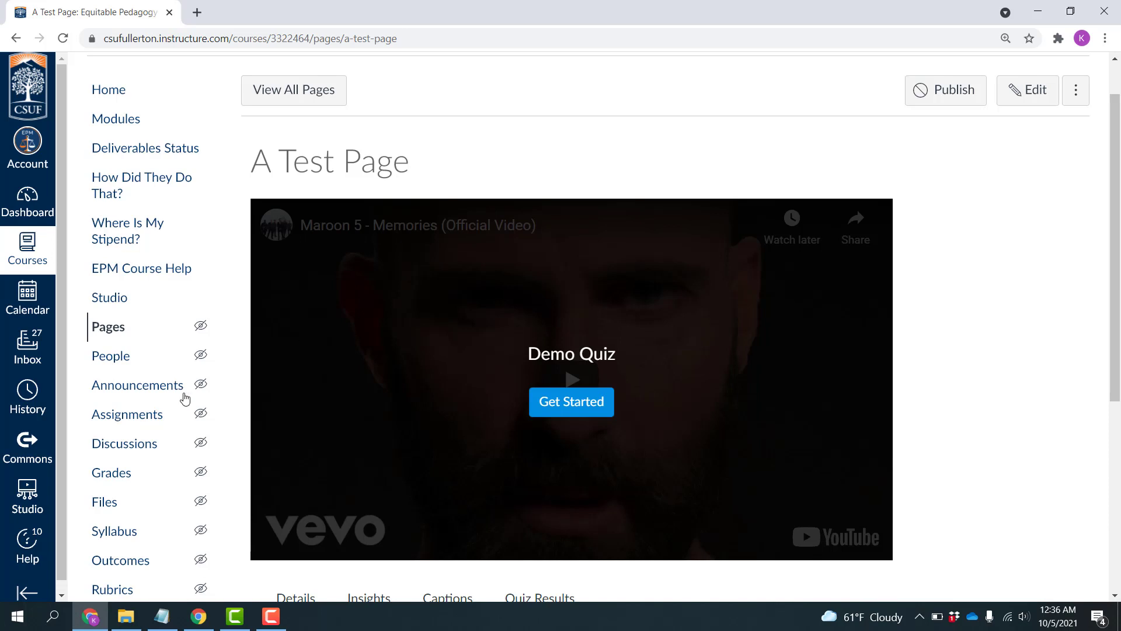
Open the Test Canvas Studio assignment for editing and scroll to its 0.5-point grading settings
{"action": "left_click", "coordinate": [127, 418]}
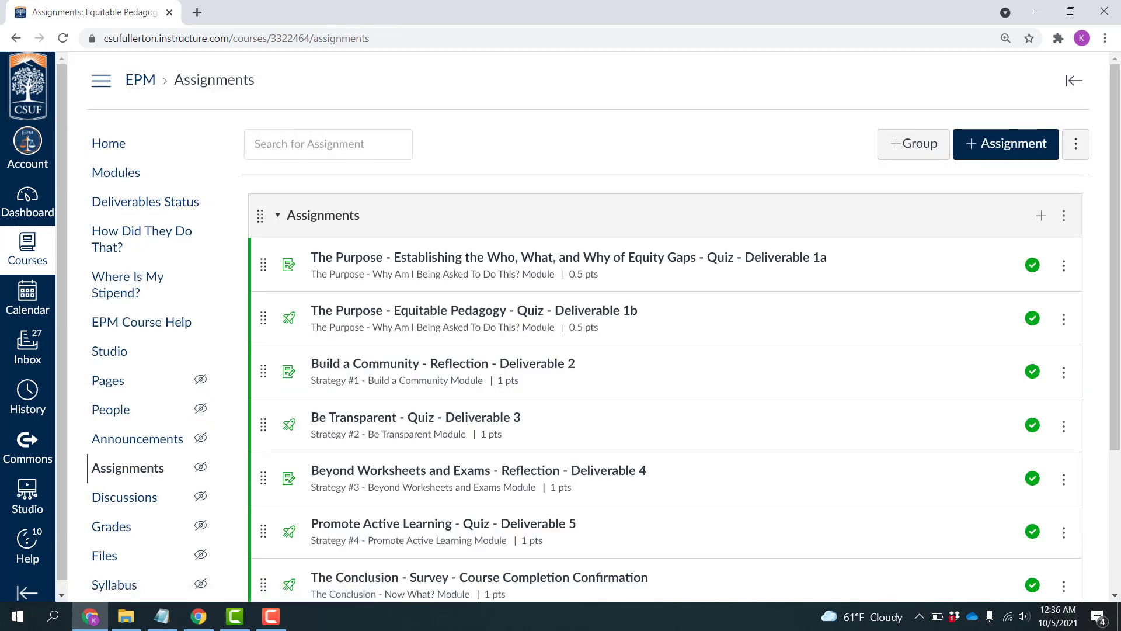
{"action": "scroll", "coordinate": [762, 342], "scroll_direction": "down", "scroll_amount": 3}
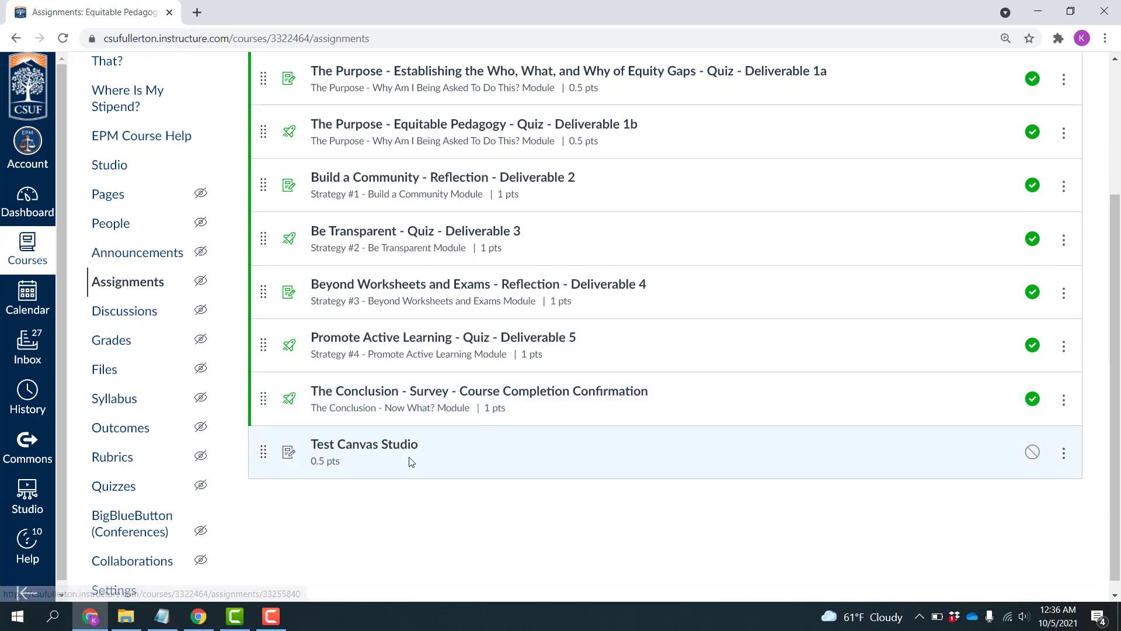
{"action": "left_click", "coordinate": [377, 448]}
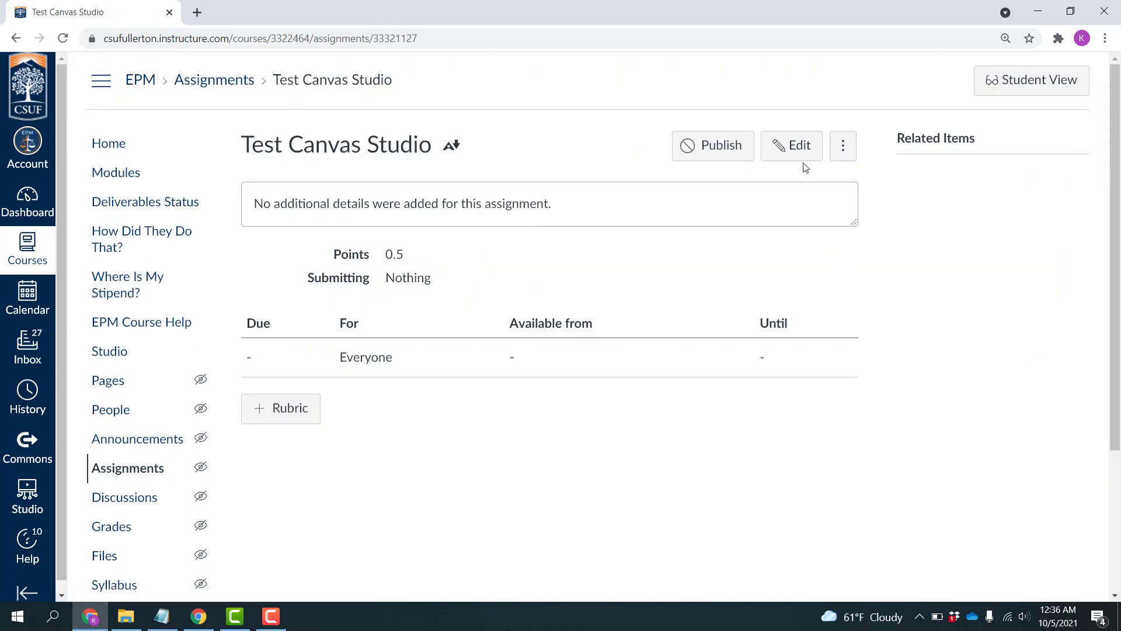
{"action": "left_click", "coordinate": [796, 145]}
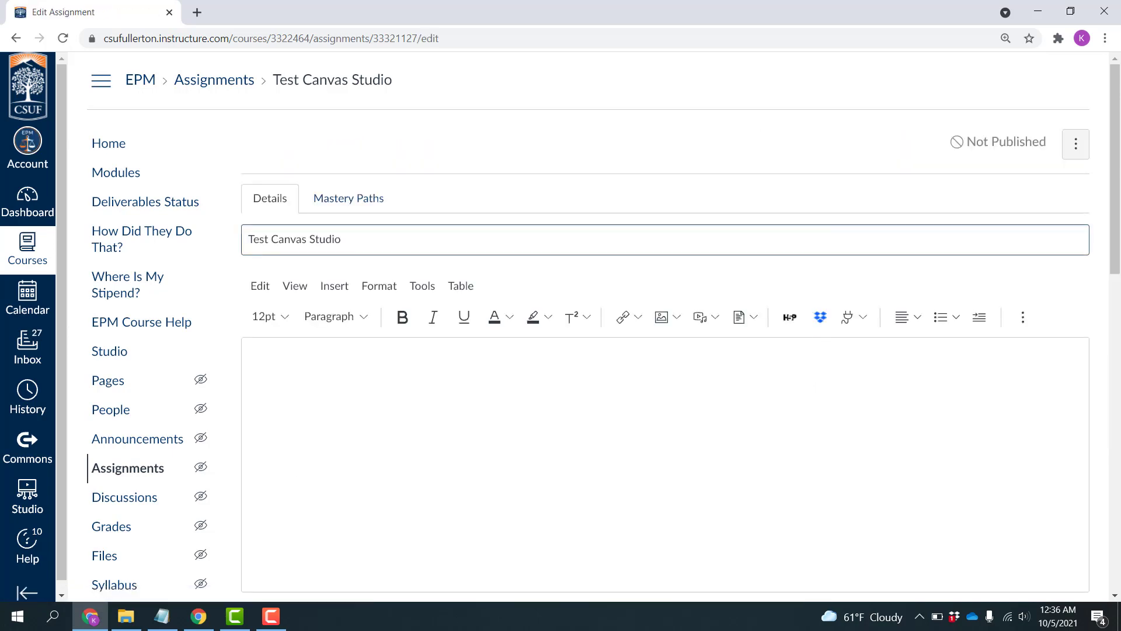
{"action": "scroll", "coordinate": [956, 260], "scroll_direction": "down", "scroll_amount": 1}
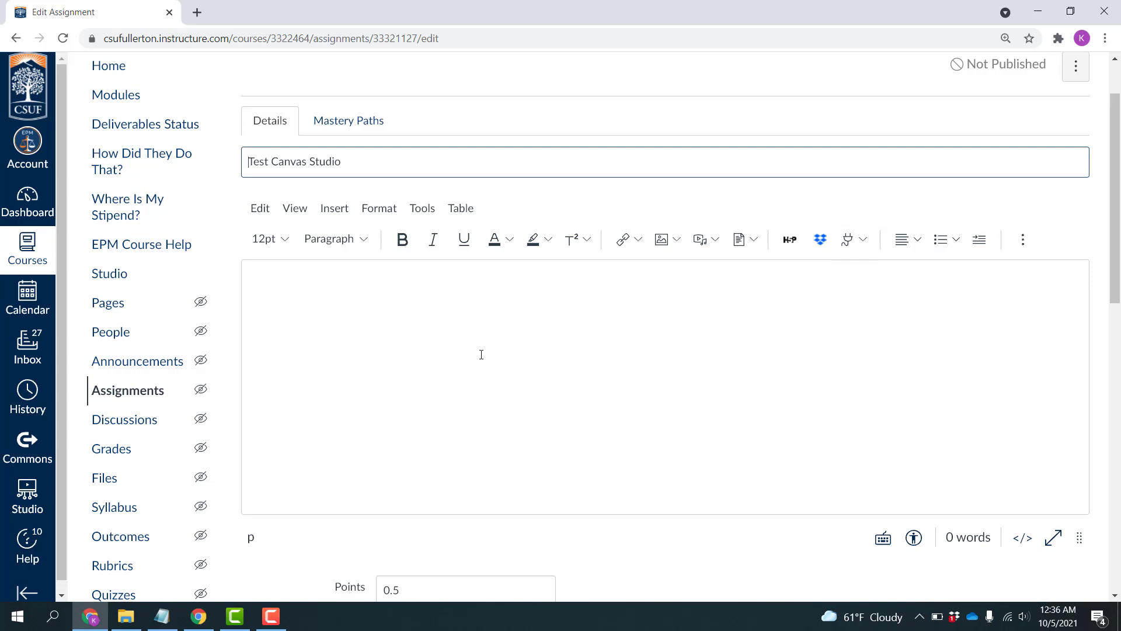
{"action": "scroll", "coordinate": [1102, 327], "scroll_direction": "down", "scroll_amount": 4}
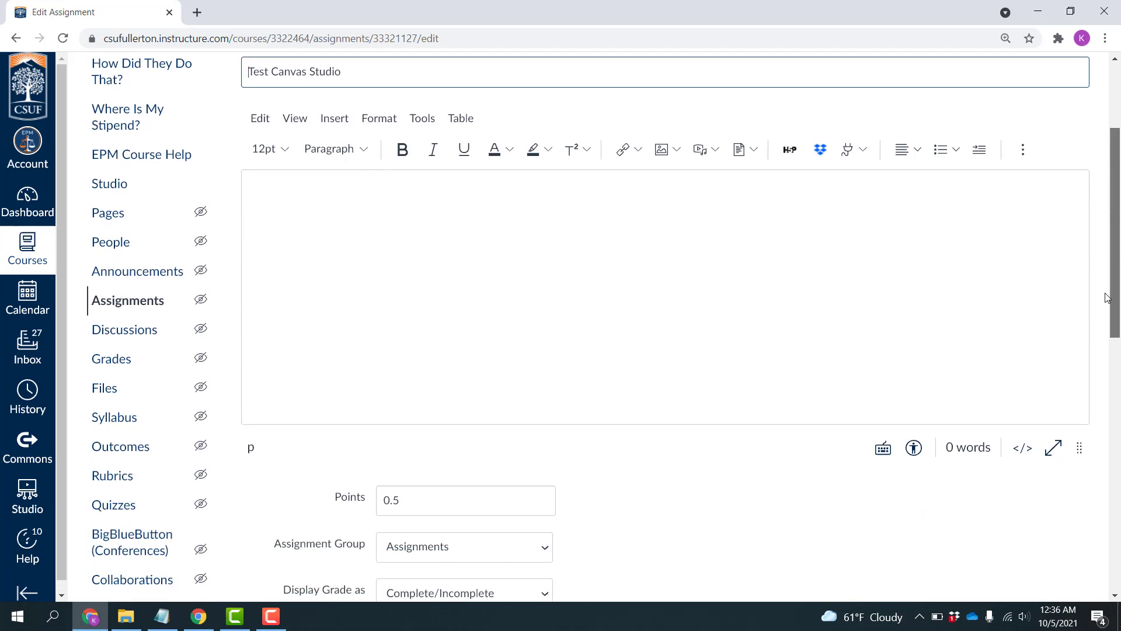
{"action": "scroll", "coordinate": [1104, 354], "scroll_direction": "down", "scroll_amount": 2}
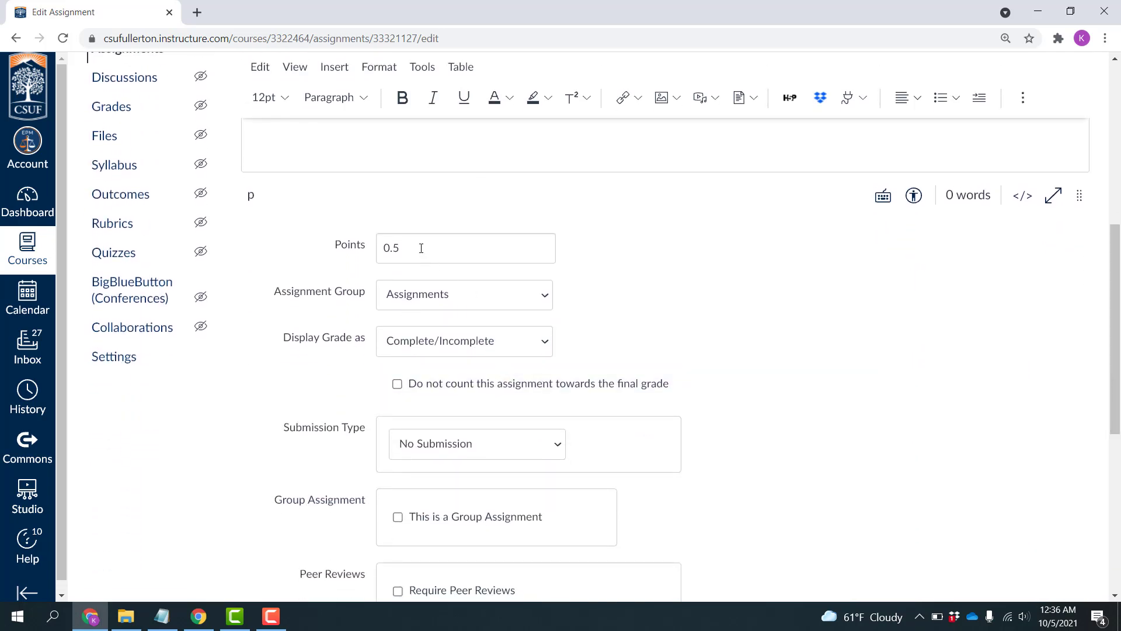
Keep Complete/Incomplete grade display, set submission type to External Tool, and list available tools
{"action": "left_click", "coordinate": [438, 346]}
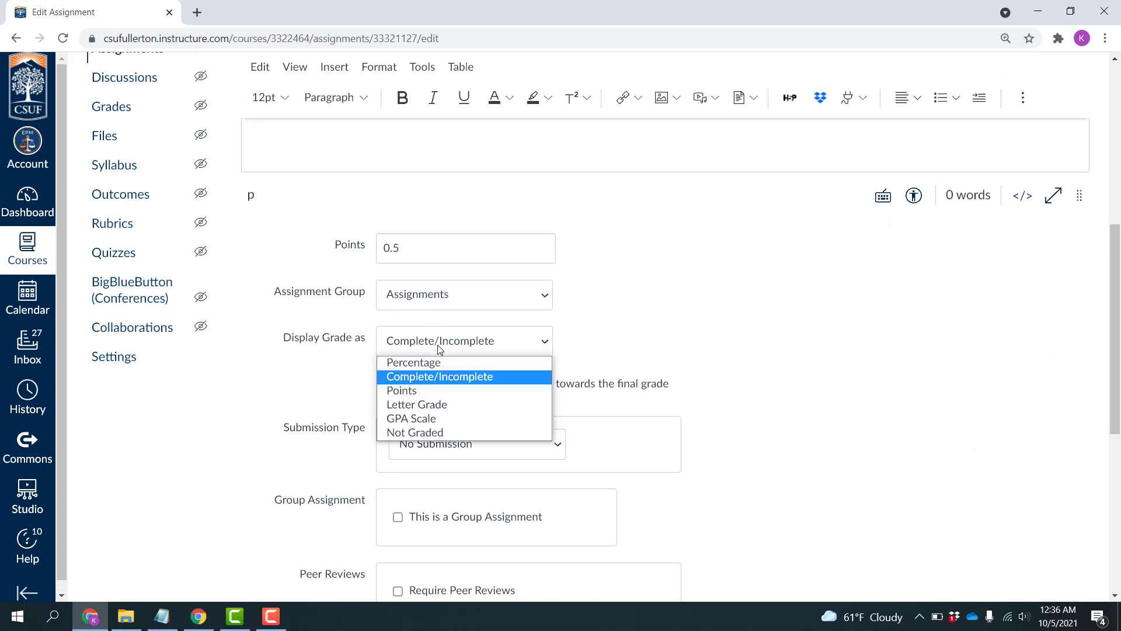
{"action": "left_click", "coordinate": [420, 376]}
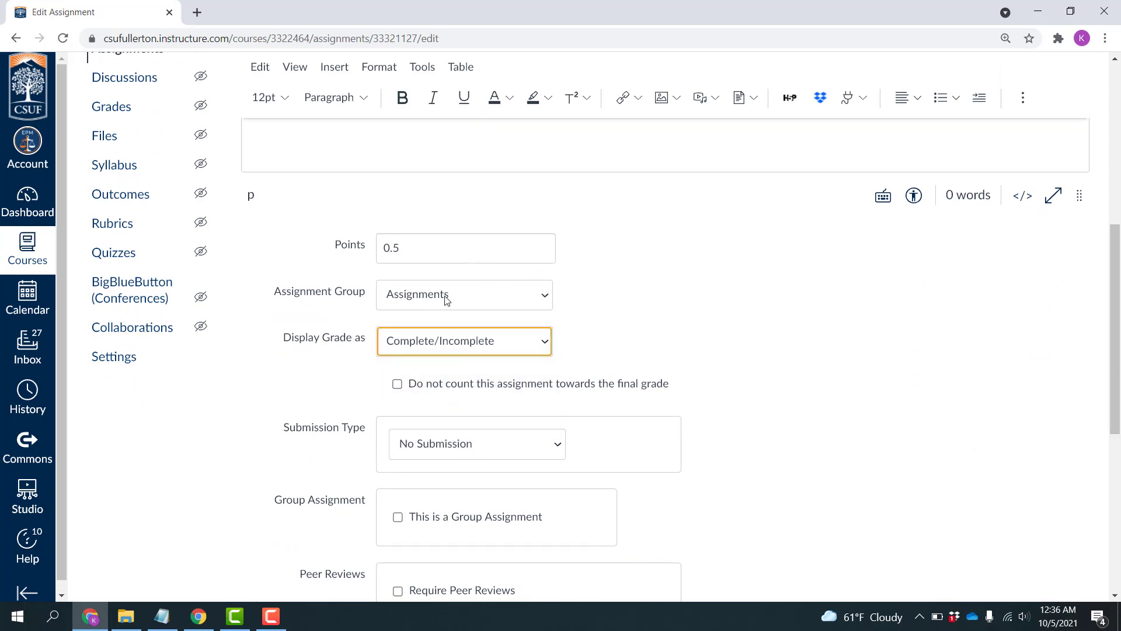
{"action": "scroll", "coordinate": [580, 299], "scroll_direction": "down", "scroll_amount": 3}
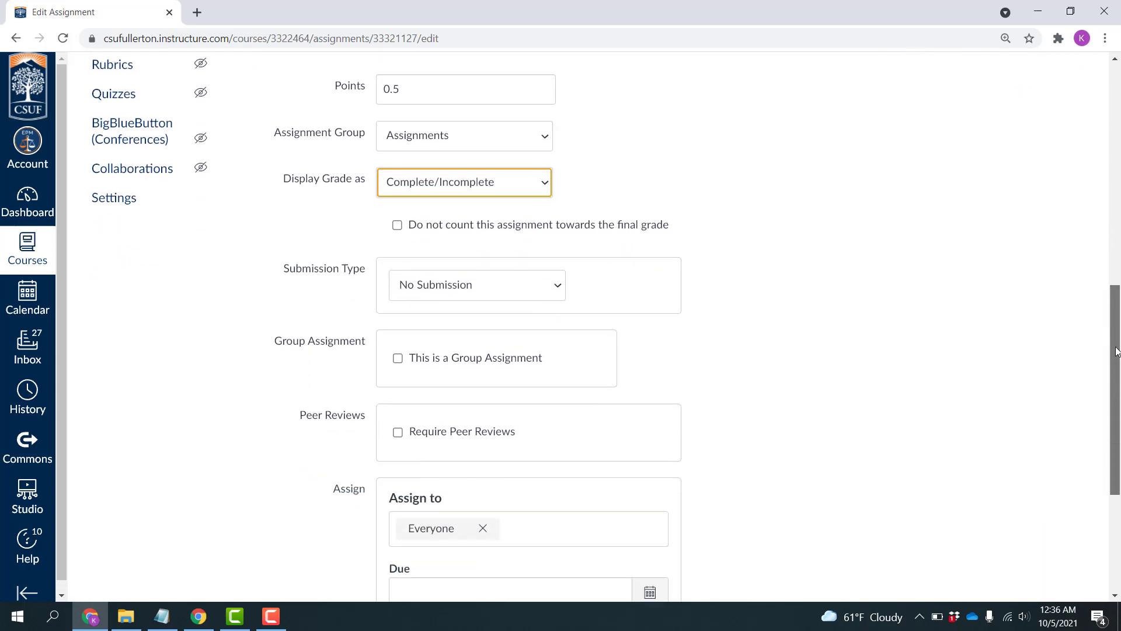
{"action": "left_click", "coordinate": [557, 286]}
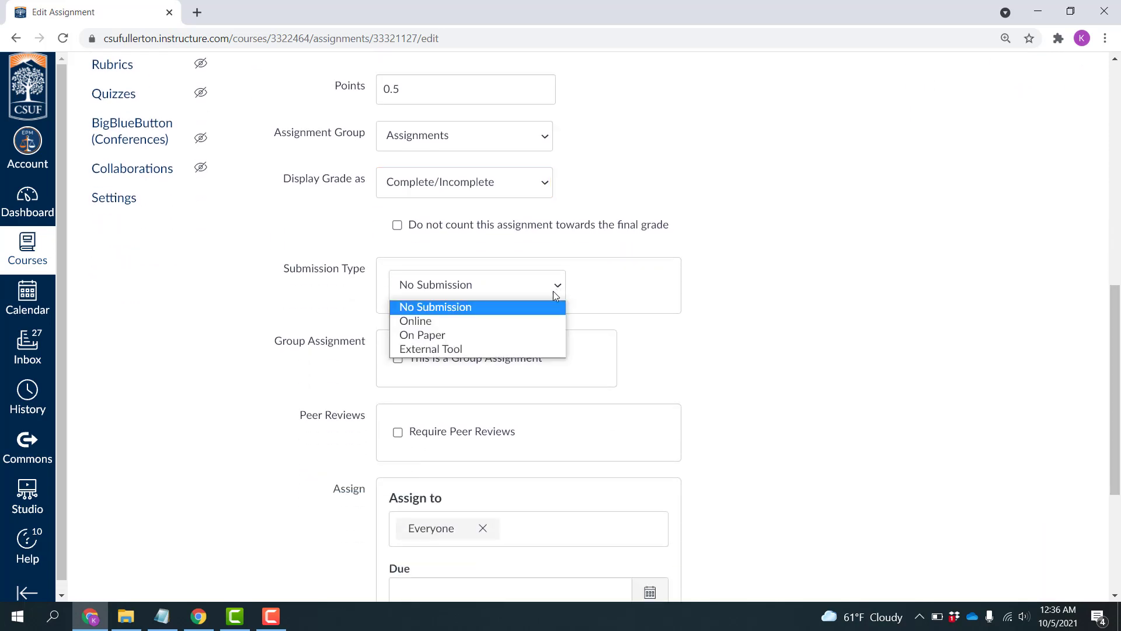
{"action": "left_click", "coordinate": [467, 348]}
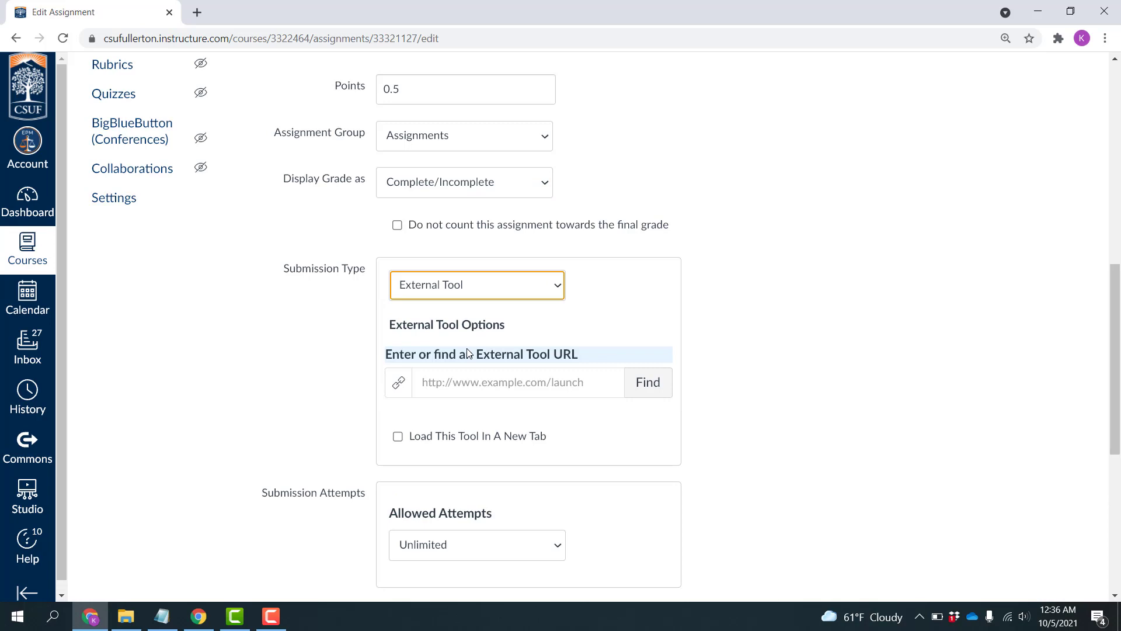
{"action": "left_click", "coordinate": [648, 385]}
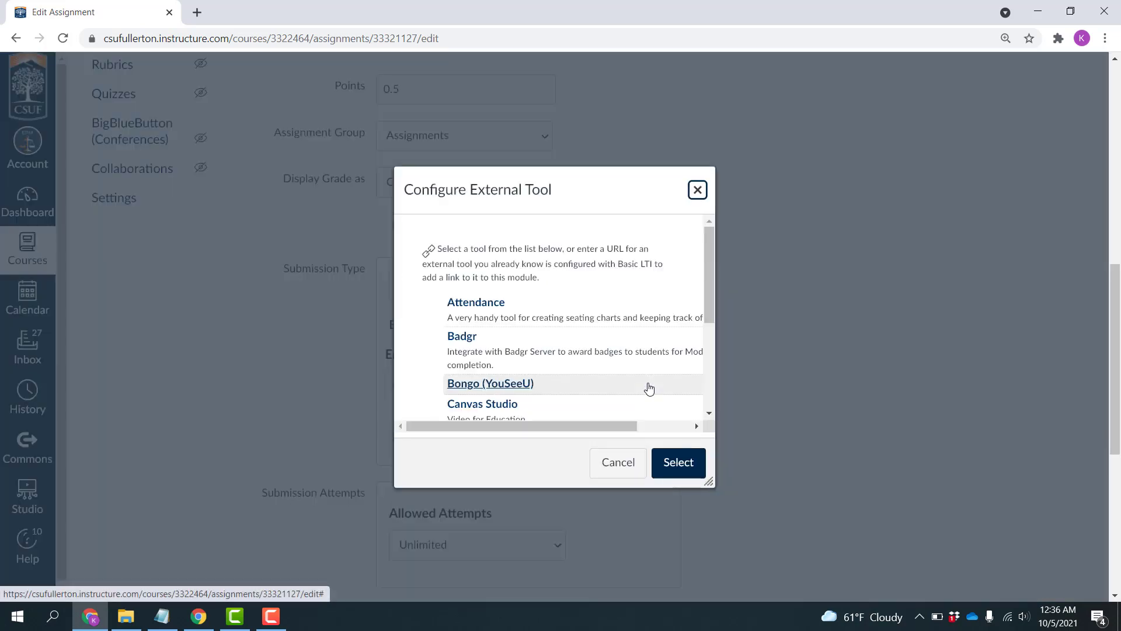
{"action": "left_click_drag", "start_coordinate": [707, 290], "coordinate": [706, 317]}
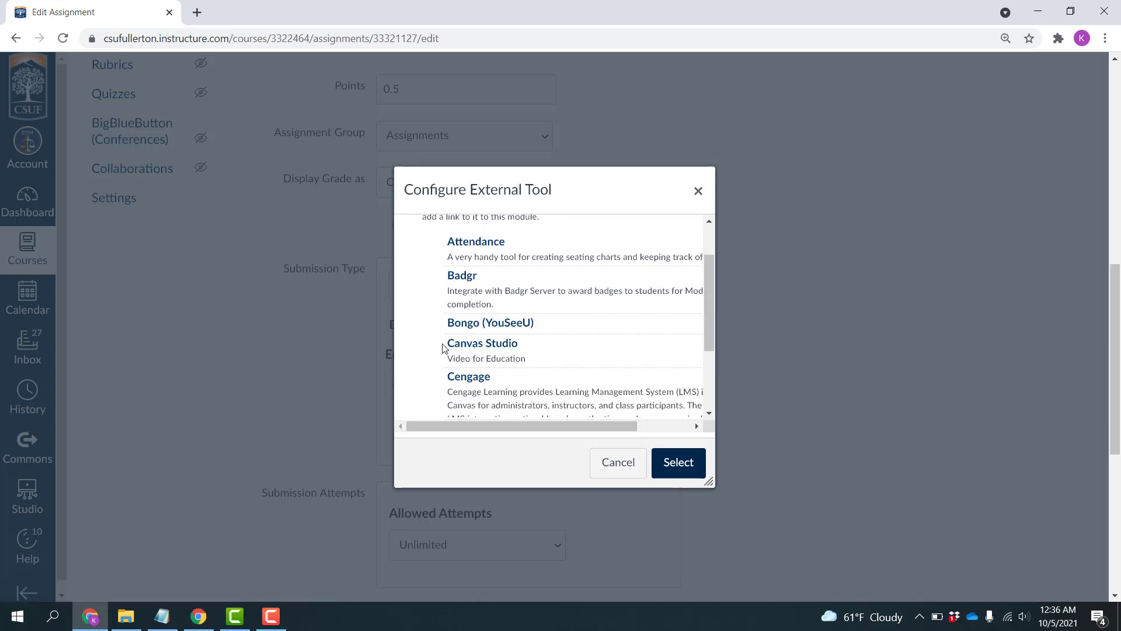
Through Canvas Studio, embed the 'Maroon 5 - Memories' video with Demo Quiz as the linked tool
{"action": "left_click", "coordinate": [473, 345]}
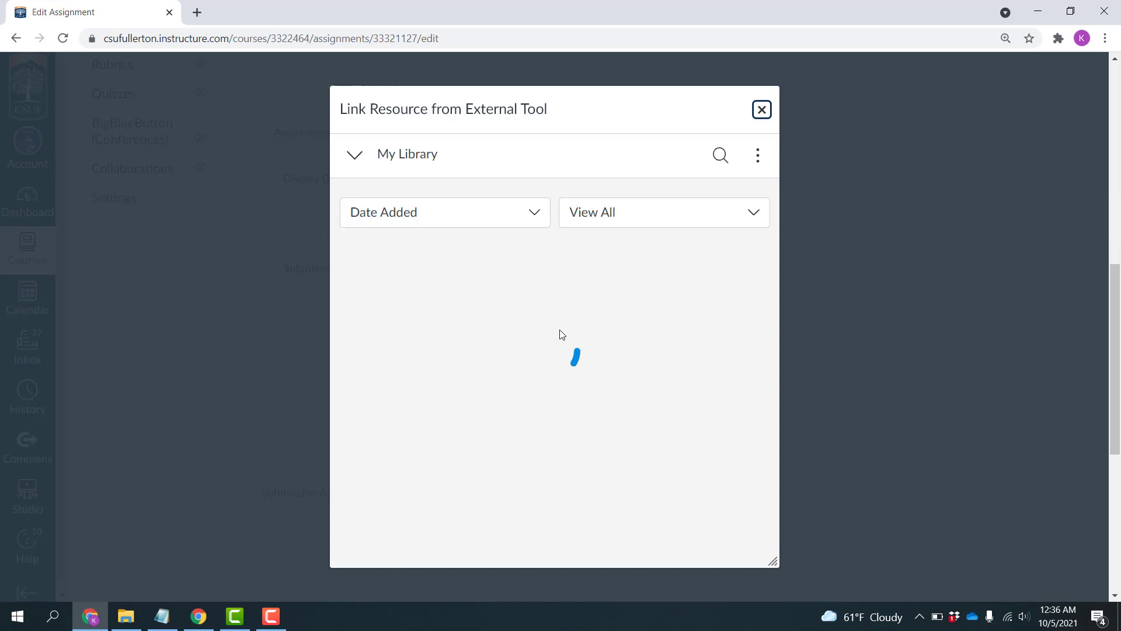
{"action": "mouse_move", "coordinate": [488, 325]}
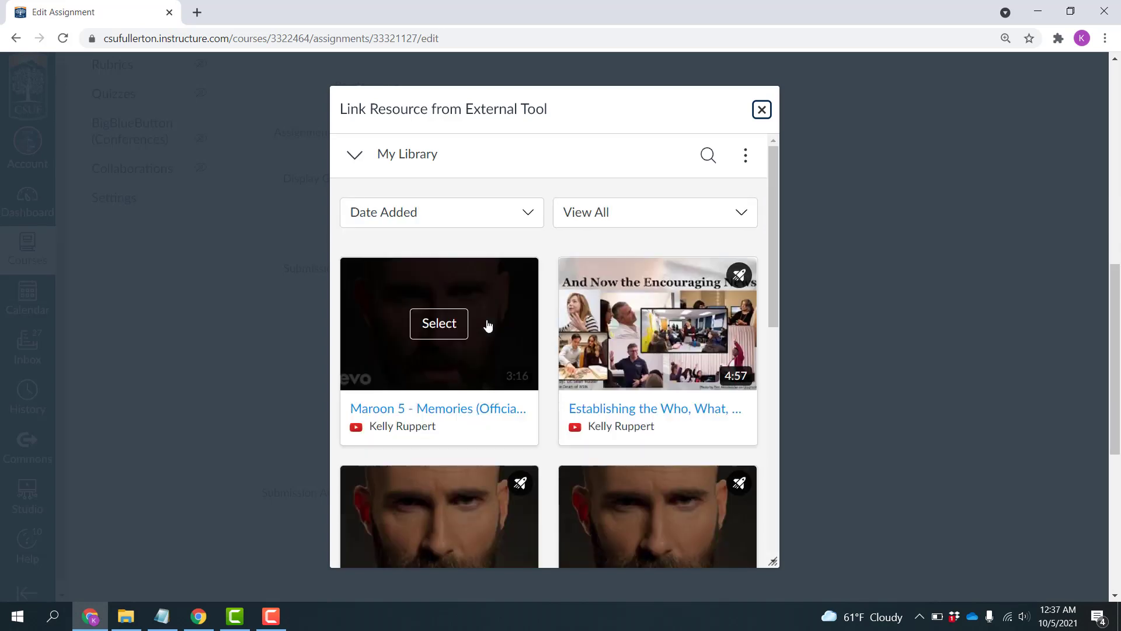
{"action": "left_click", "coordinate": [438, 325]}
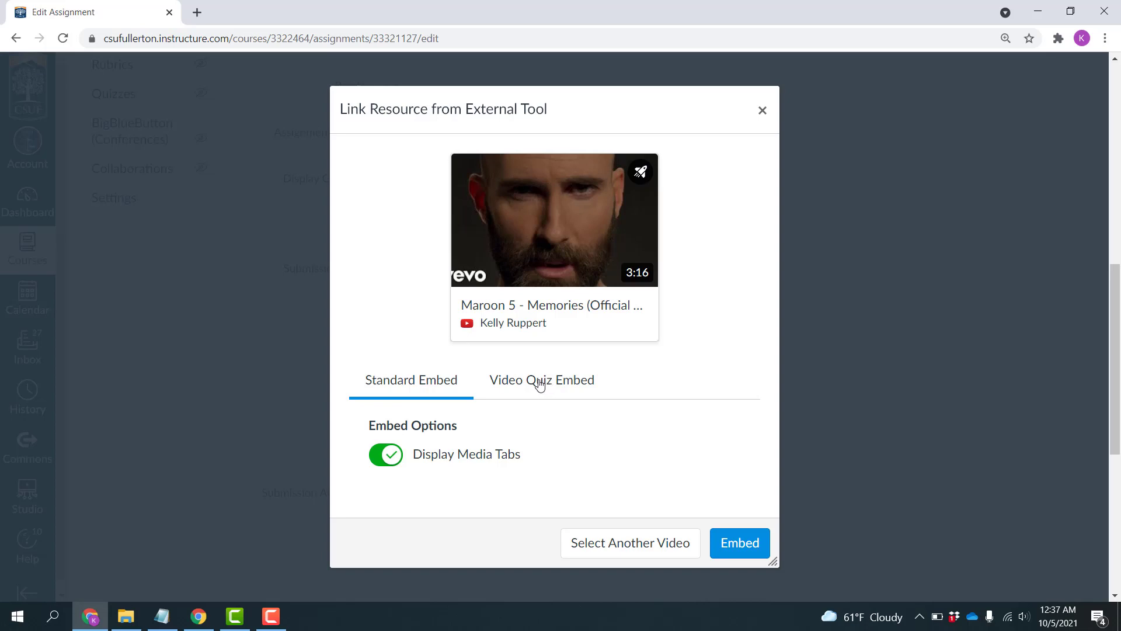
{"action": "left_click", "coordinate": [539, 384]}
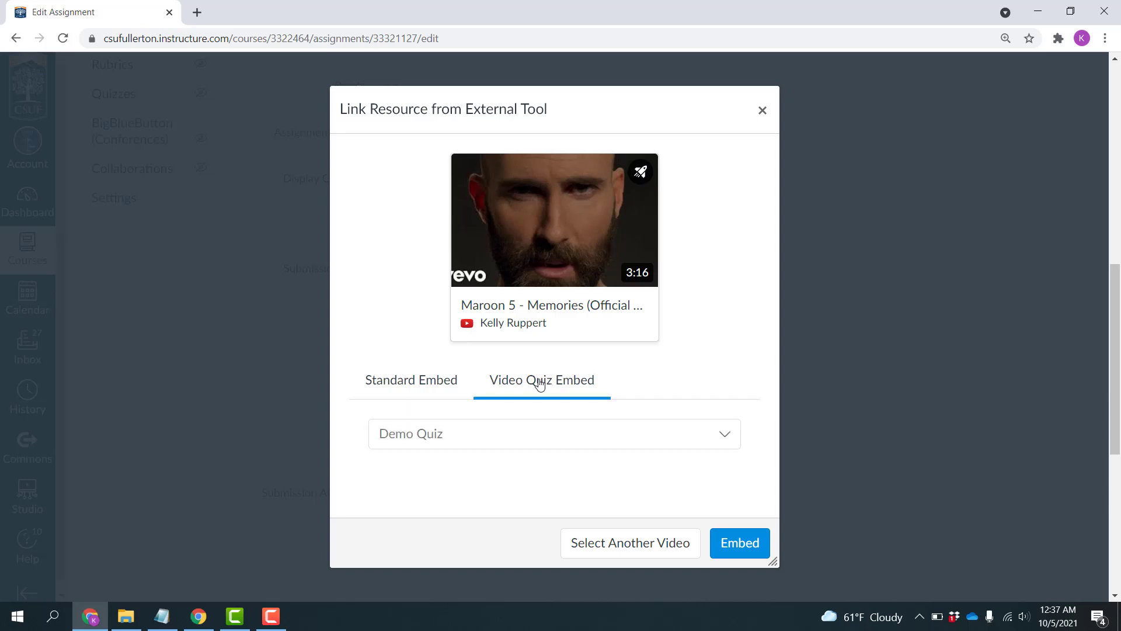
{"action": "left_click", "coordinate": [718, 435]}
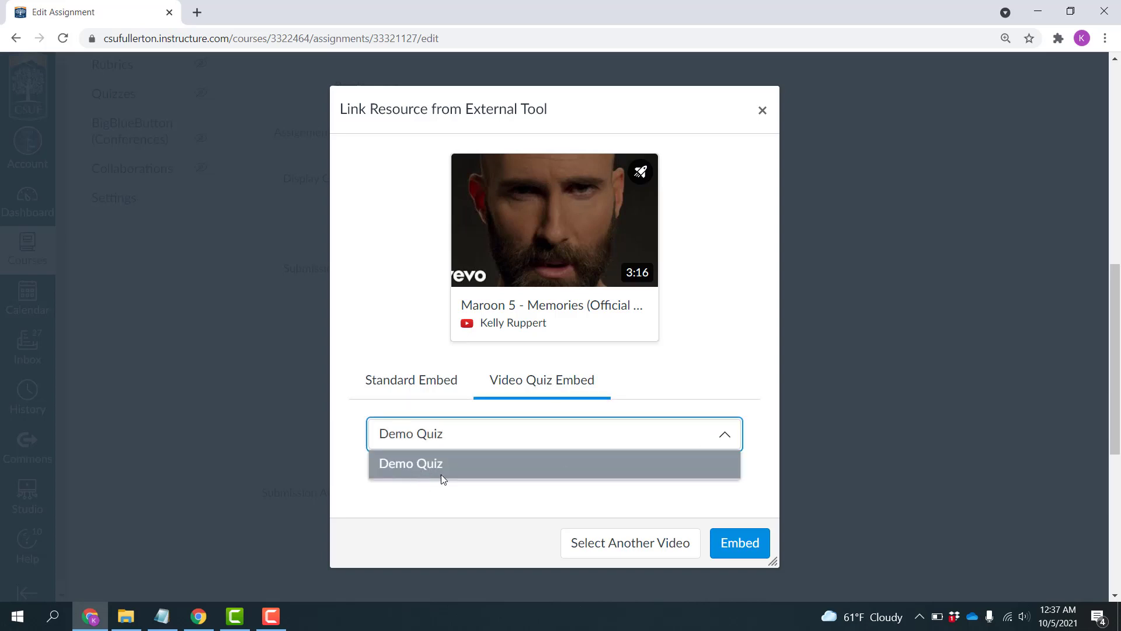
{"action": "left_click", "coordinate": [423, 464]}
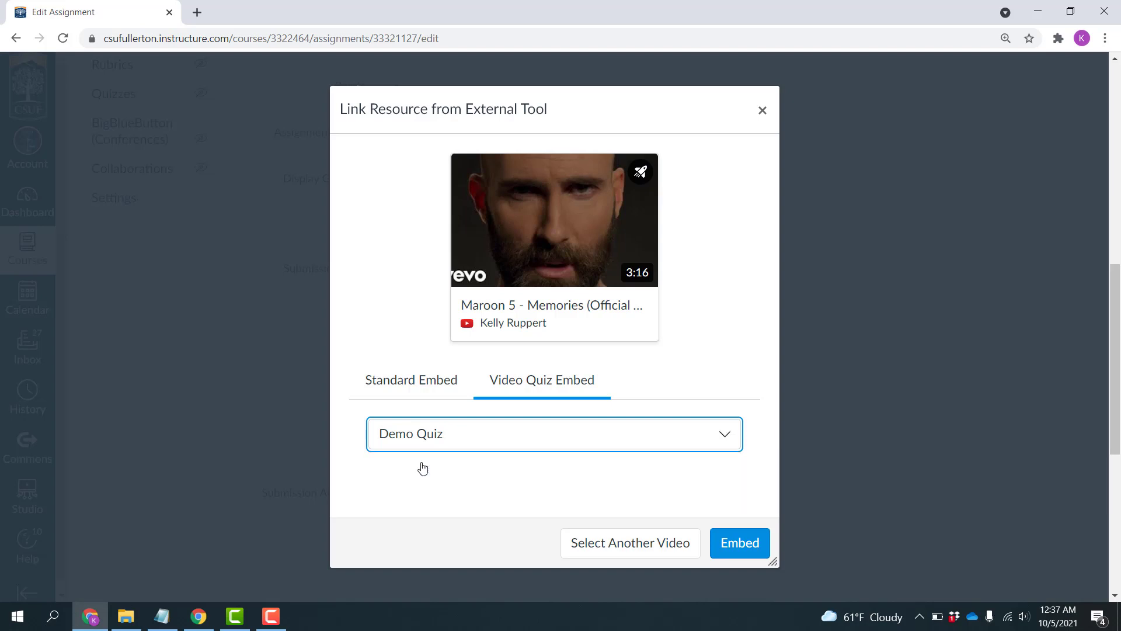
{"action": "left_click", "coordinate": [745, 545]}
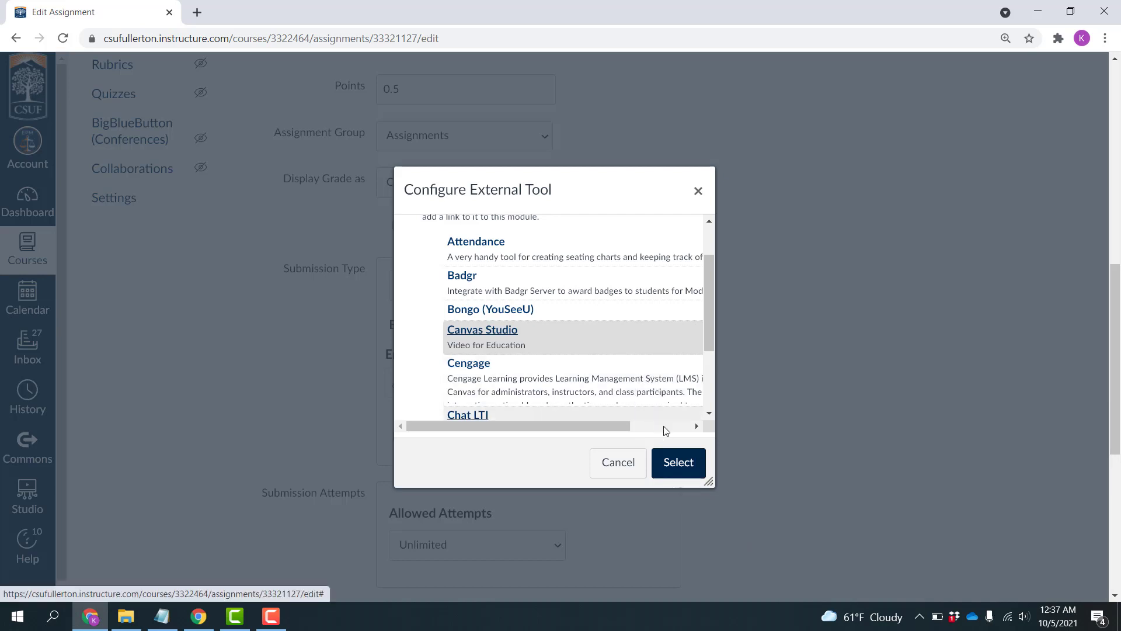
Confirm the Canvas Studio link as the External Tool URL and scroll down the edit form
{"action": "left_click", "coordinate": [678, 465]}
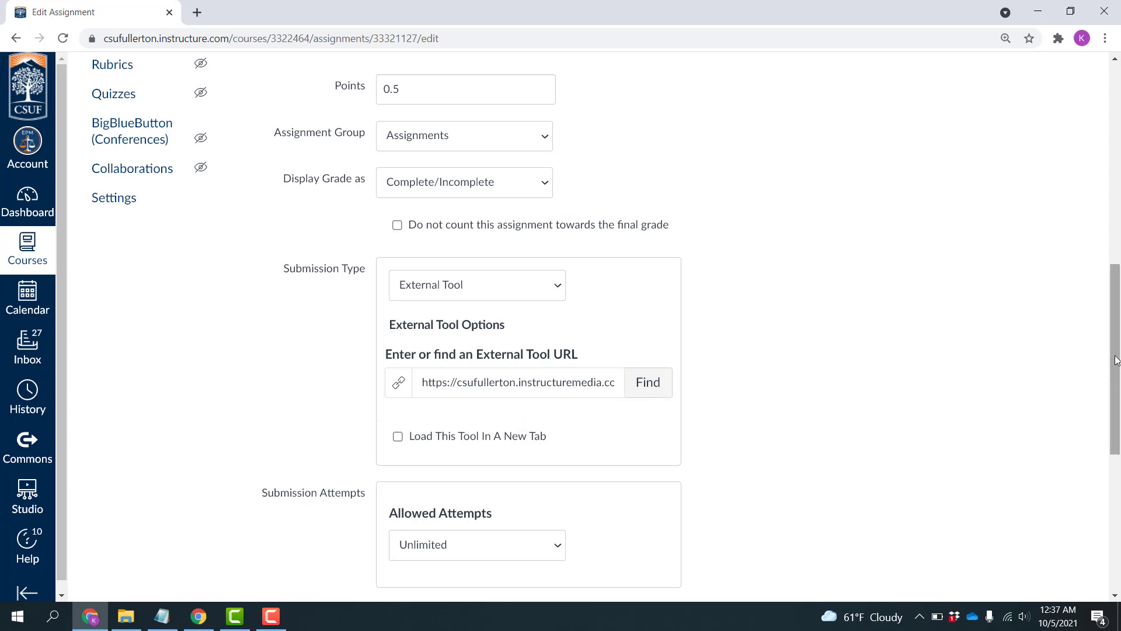
{"action": "left_click_drag", "start_coordinate": [1115, 359], "coordinate": [572, 165]}
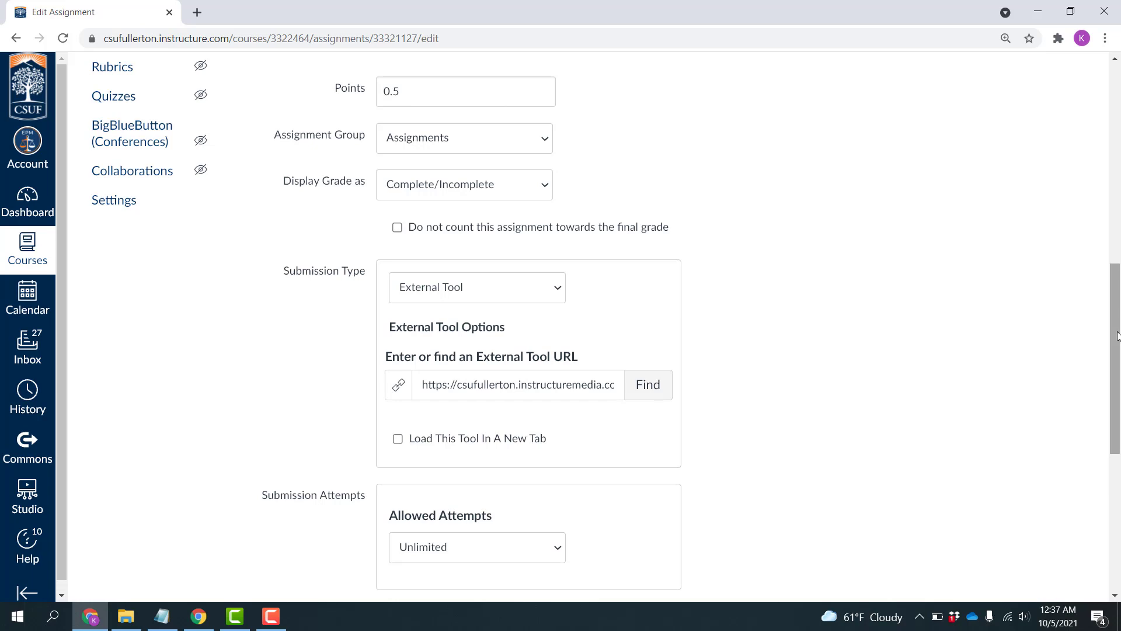
{"action": "scroll", "coordinate": [1117, 336], "scroll_direction": "down", "scroll_amount": 5}
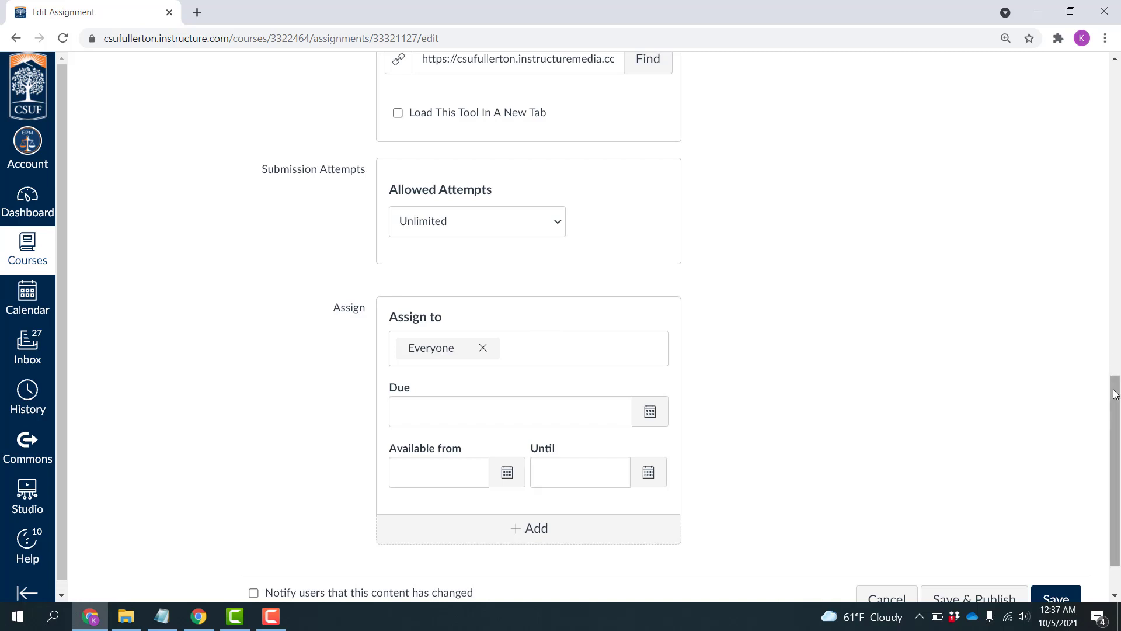
{"action": "scroll", "coordinate": [544, 396], "scroll_direction": "down", "scroll_amount": 1}
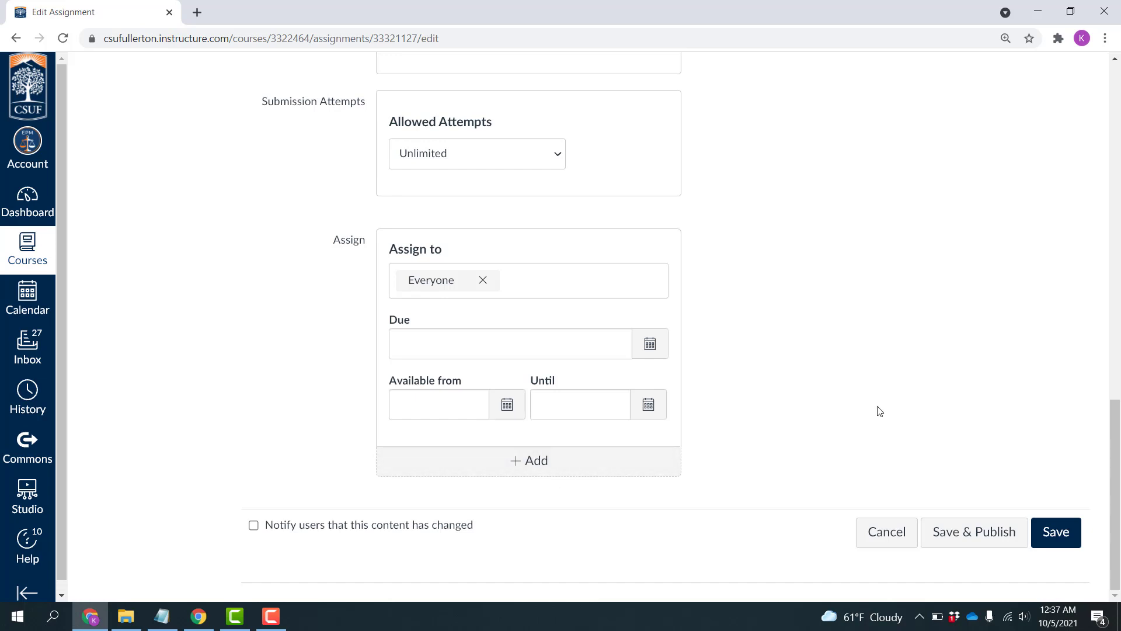
Save the Test Canvas Studio assignment
{"action": "left_click", "coordinate": [1065, 531]}
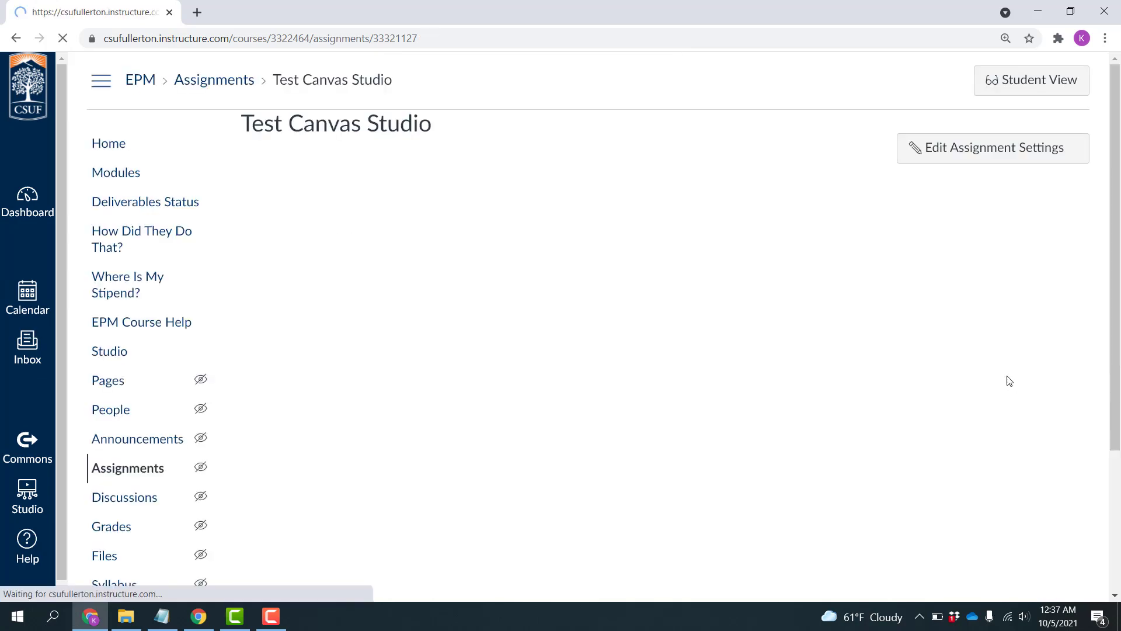